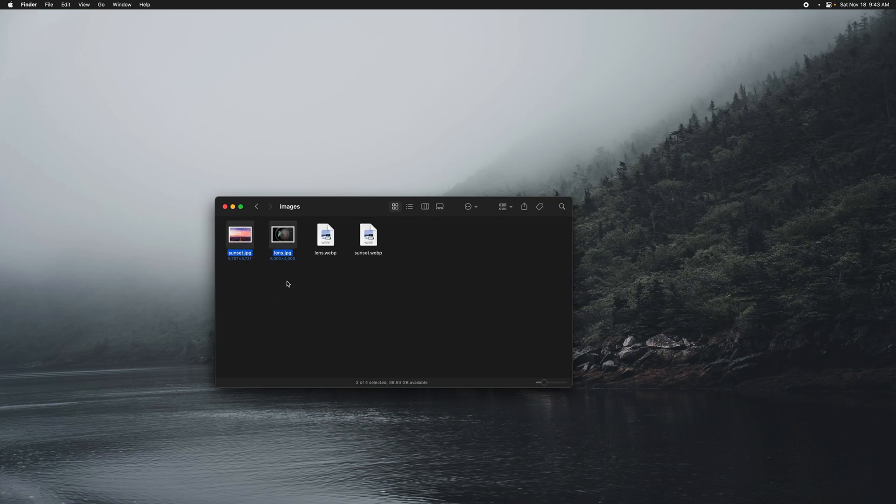
# Step: Delete lens.webp and sunset.webp from the images folder
pyautogui.moveTo(308, 267); pyautogui.dragTo(373, 250)
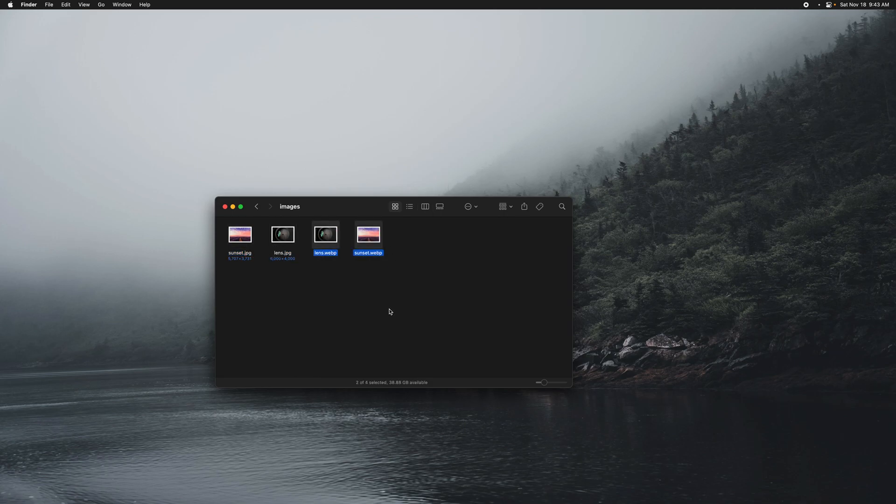
pyautogui.moveTo(396, 290); pyautogui.dragTo(317, 242)
pyautogui.press('super+BackSpace')
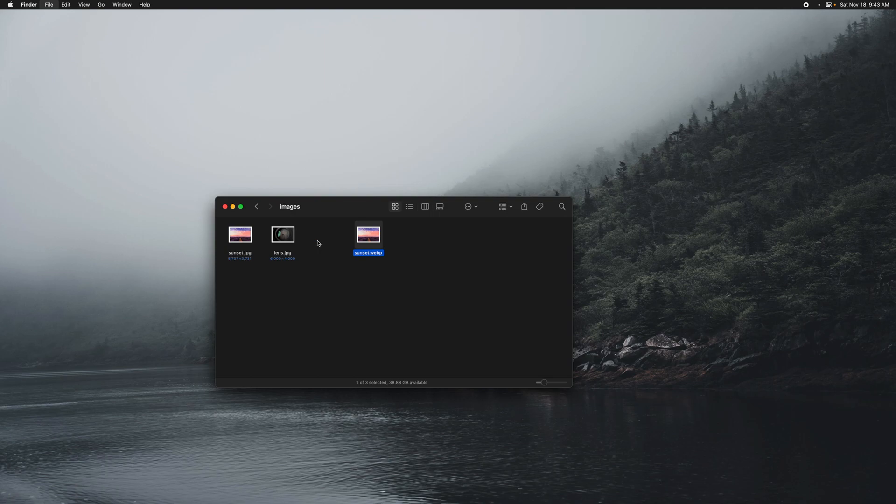
# Step: Run the resize-and-convert quick action on sunset.jpg and lens.jpg with a width of 2000 px and no other dimension
pyautogui.moveTo(301, 276); pyautogui.dragTo(238, 243)
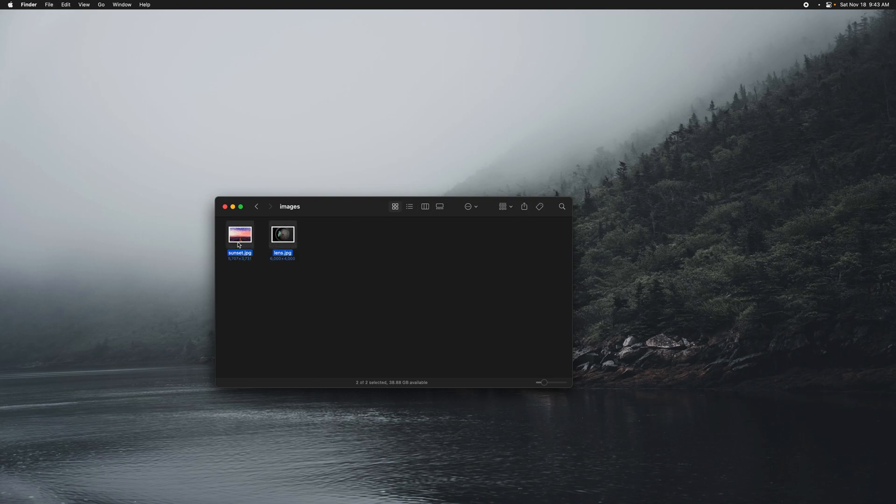
pyautogui.press('ctrl+super+w')
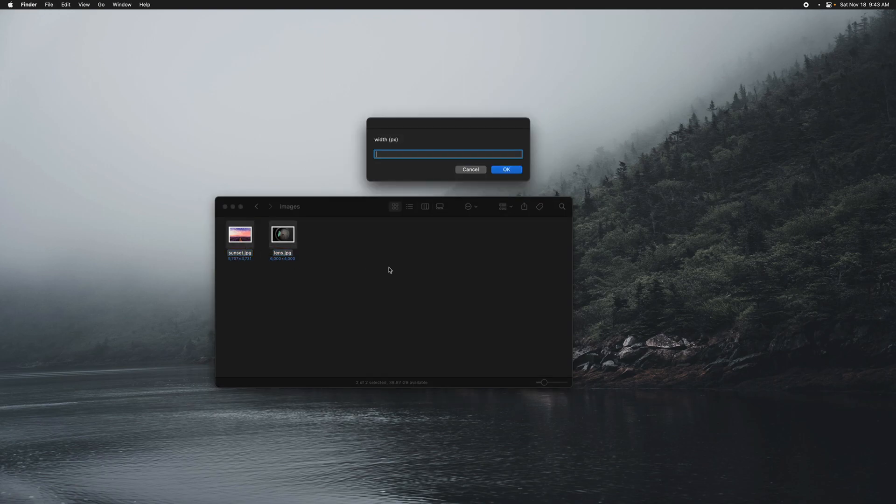
pyautogui.write('200')
pyautogui.press('Return')
pyautogui.click(511, 171)
# Step: Check the file details of lens.webp, including its dimensions and size, and close the info window
pyautogui.click(325, 235)
pyautogui.press('super+i')
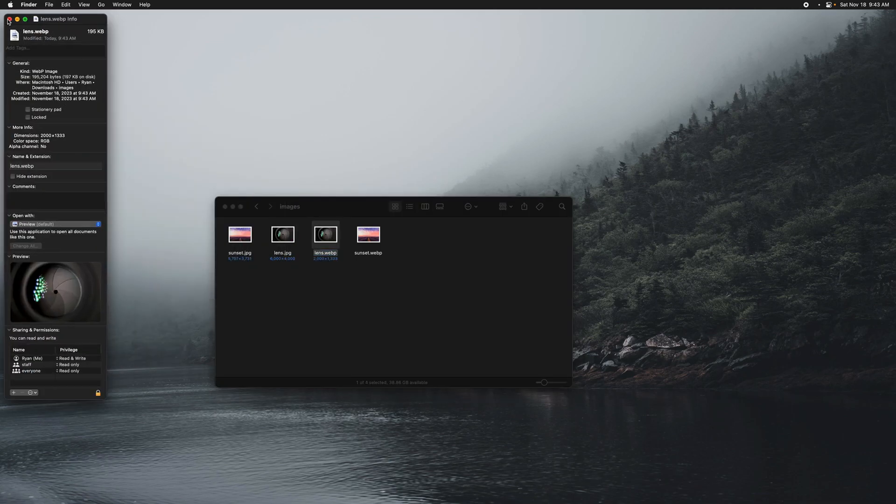
pyautogui.click(8, 20)
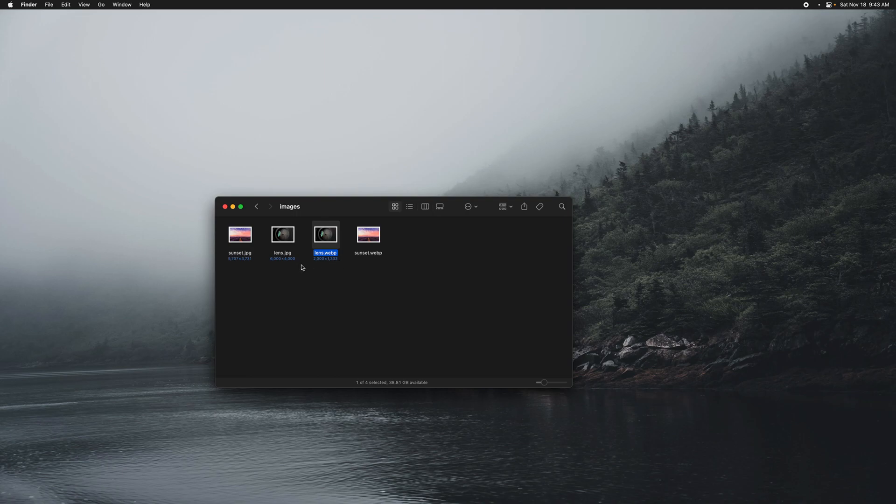
# Step: Delete both WebP files and run the resize-and-convert quick action on sunset.jpg and lens.jpg to produce square WebP images
pyautogui.press('super+BackSpace')
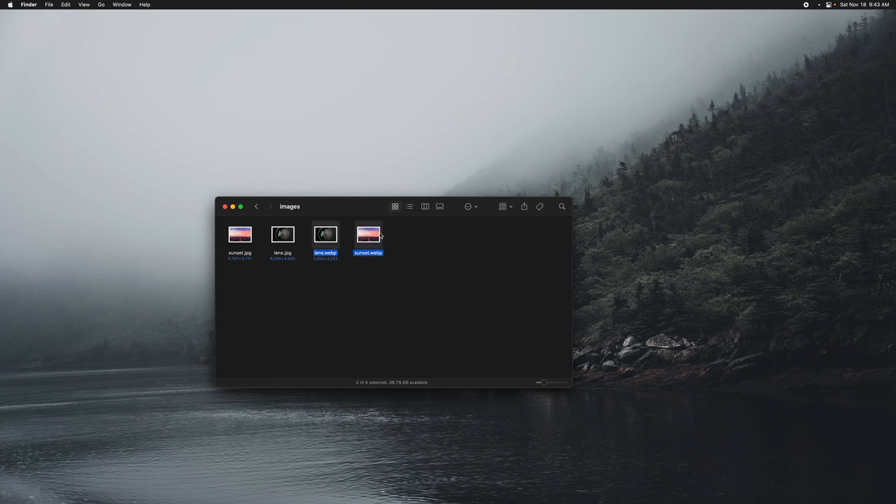
pyautogui.press('super+BackSpace')
pyautogui.moveTo(283, 275); pyautogui.dragTo(246, 240)
pyautogui.hotkey('ctrl', 'shift', 'r')
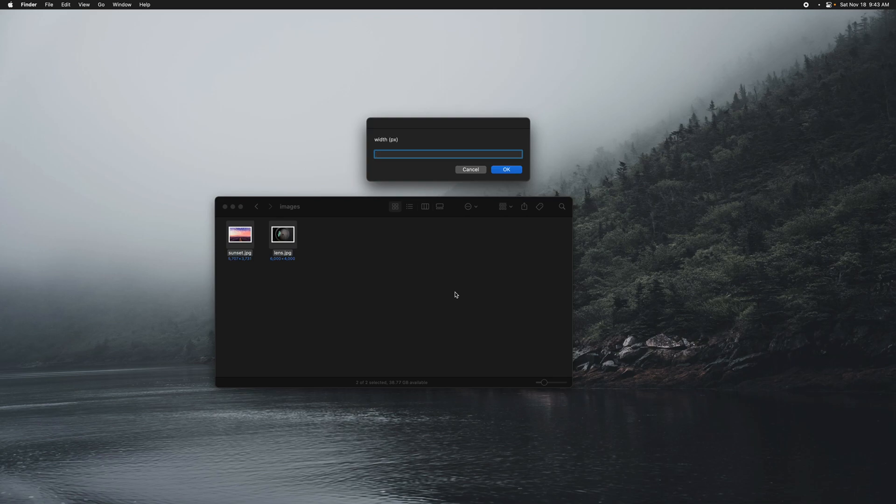
pyautogui.write('200')
pyautogui.press('Return')
pyautogui.press('Return')
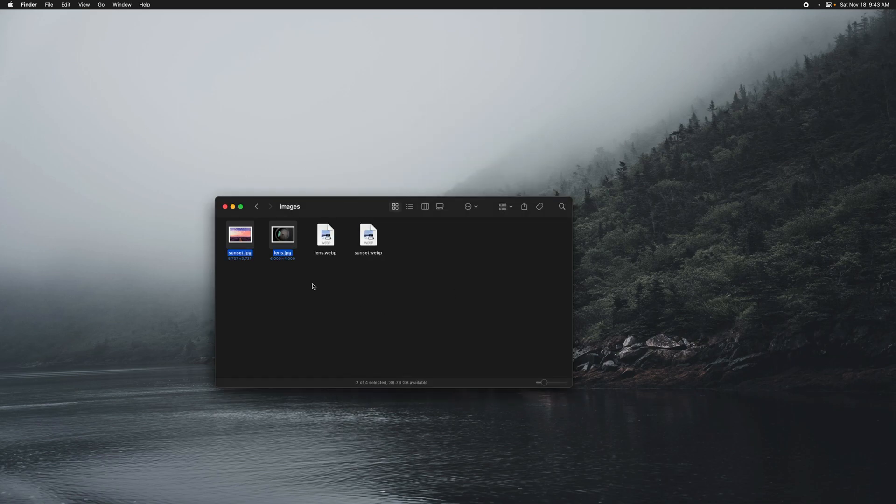
# Step: Preview the square lens.webp and compare it with the original lens.jpg
pyautogui.click(326, 236)
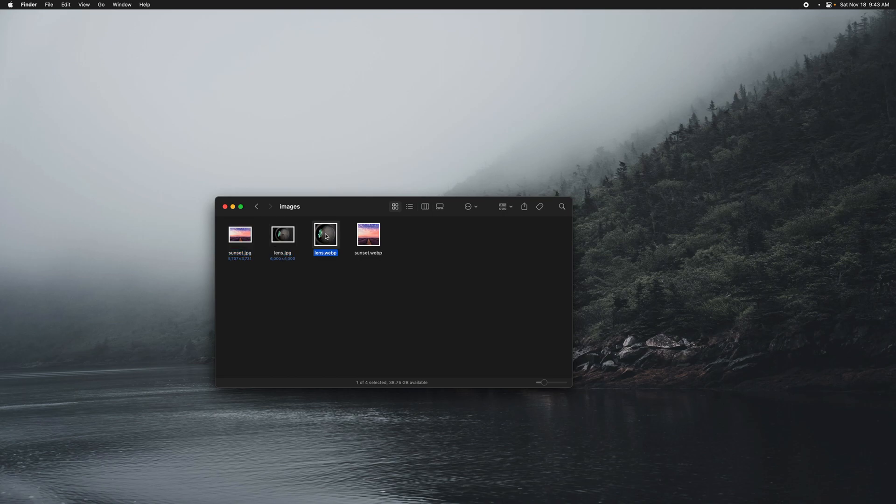
pyautogui.press('space')
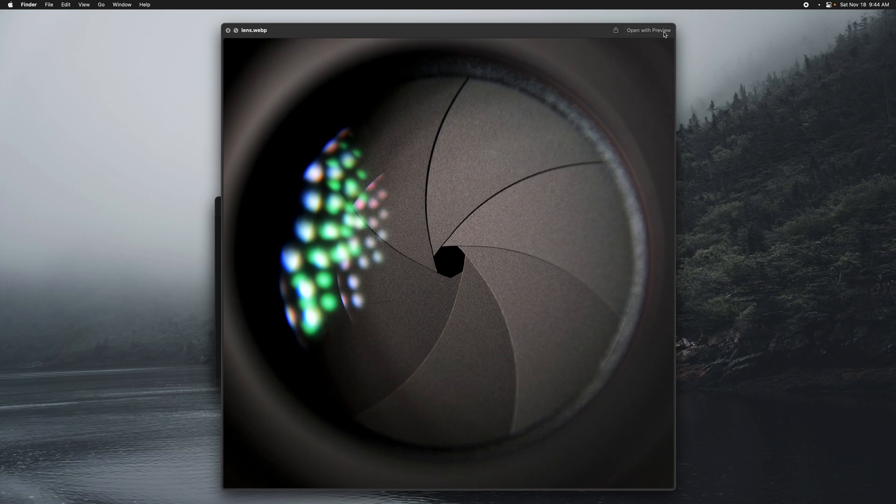
pyautogui.click(228, 31)
pyautogui.click(288, 236)
pyautogui.press('space')
pyautogui.press('space')
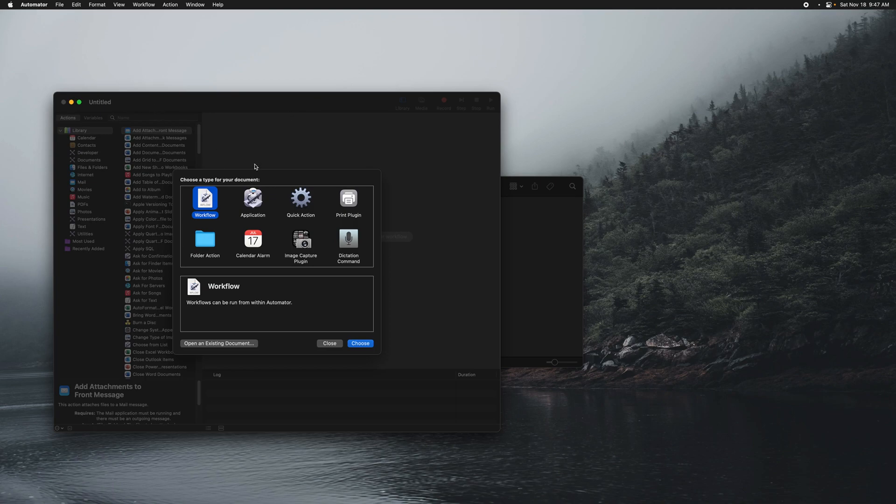
# Step: In Automator, create a Quick Action that receives image files in Finder
pyautogui.doubleClick(304, 202)
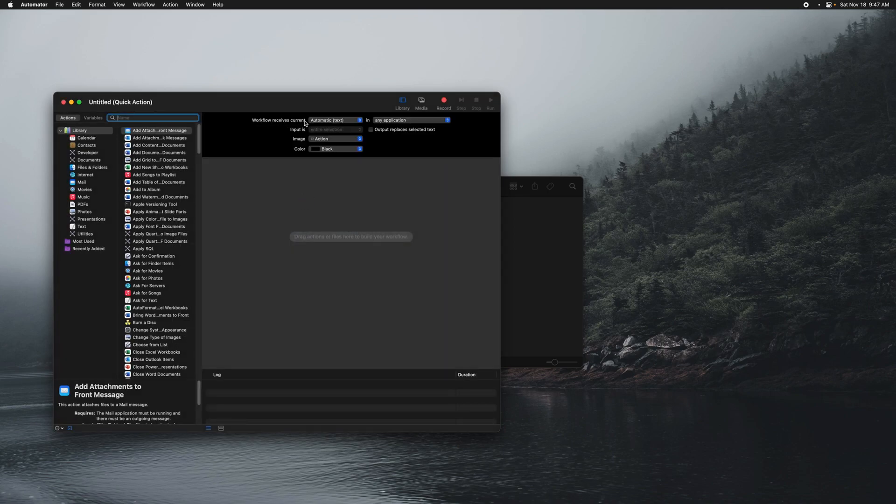
pyautogui.click(321, 121)
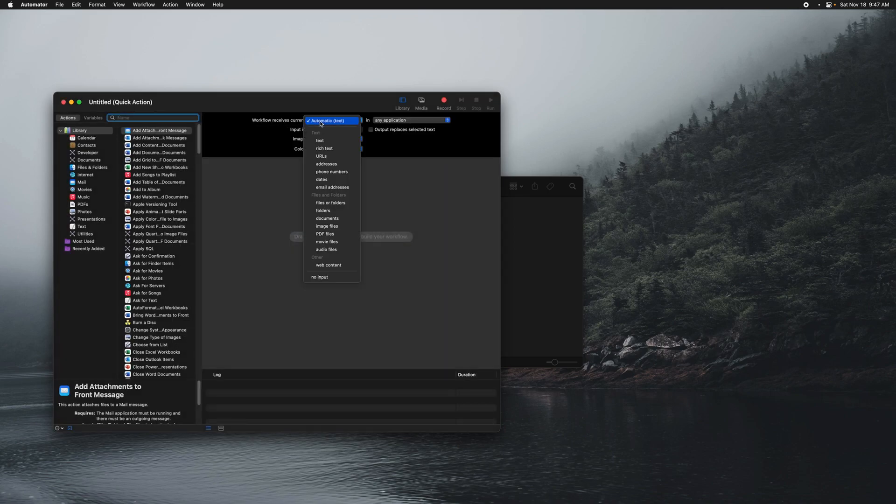
pyautogui.click(333, 226)
pyautogui.click(407, 120)
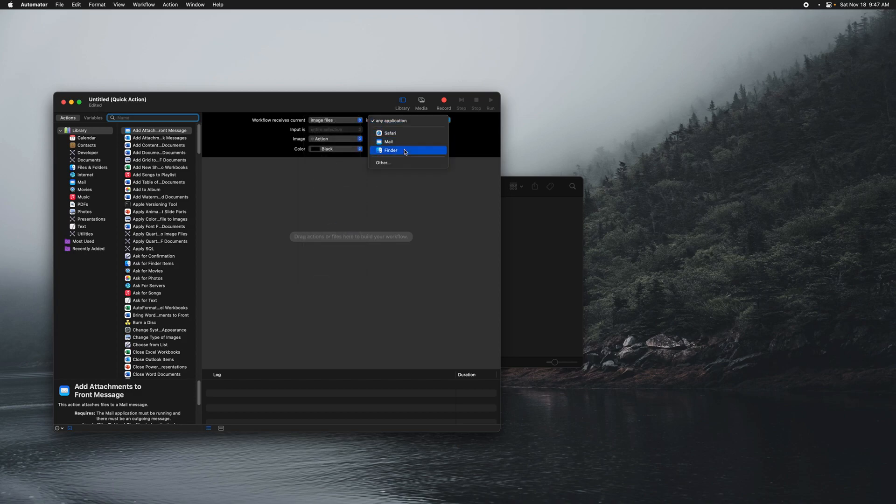
pyautogui.click(404, 151)
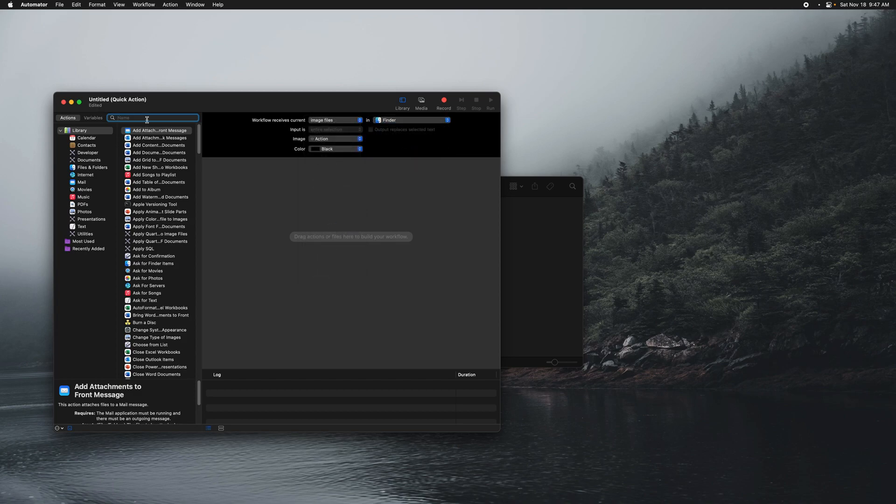
# Step: Add a Set Value of Variable action to the workflow and store the input in a new variable named files
pyautogui.write('set ')
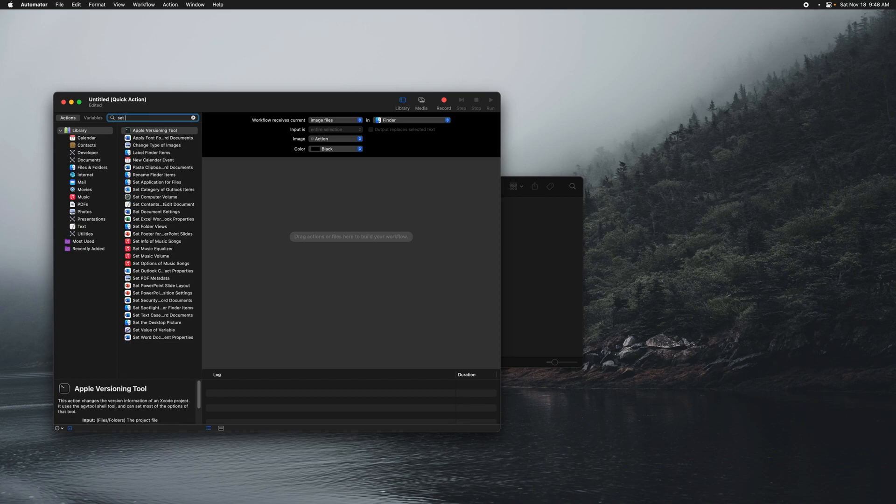
pyautogui.write('var')
pyautogui.moveTo(140, 131); pyautogui.dragTo(340, 202)
pyautogui.click(311, 181)
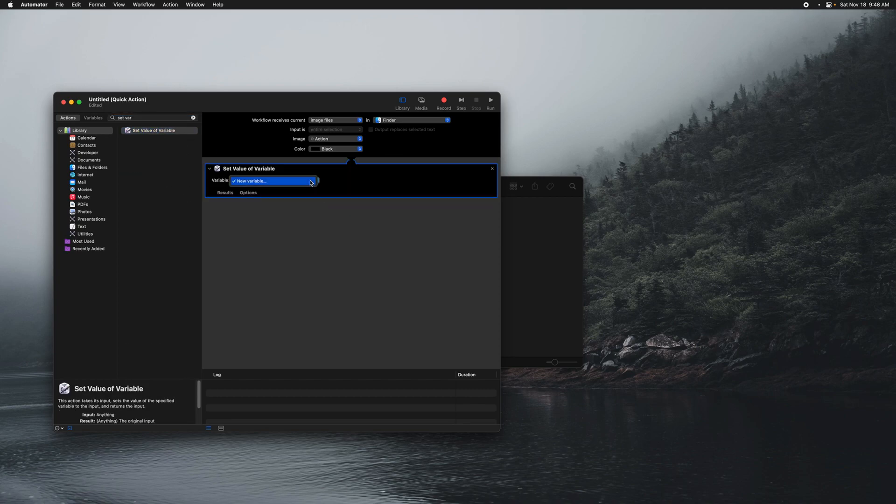
pyautogui.click(290, 182)
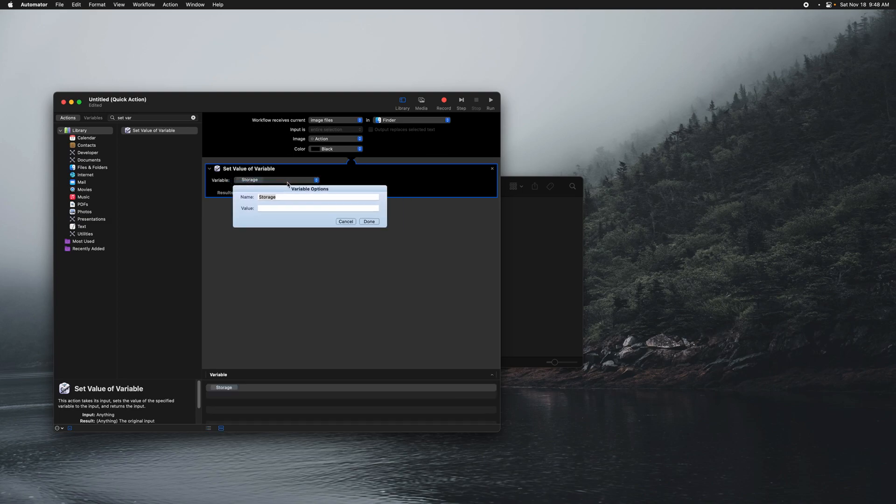
pyautogui.doubleClick(280, 199)
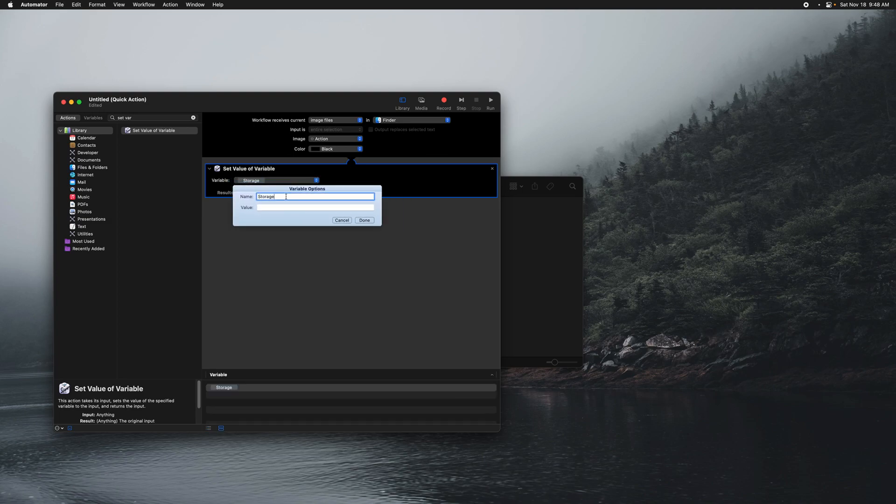
pyautogui.write('files')
pyautogui.click(364, 221)
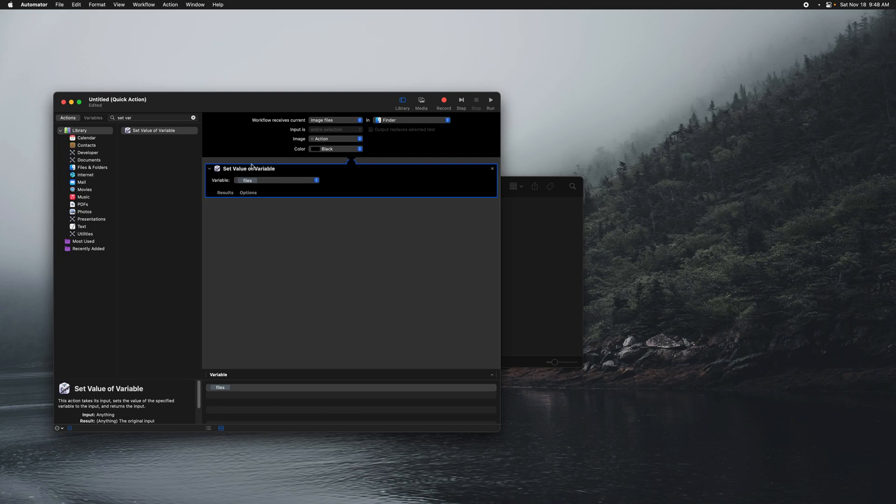
# Step: Find the Run AppleScript action and add it below the Set Value of Variable action
pyautogui.moveTo(141, 119); pyautogui.dragTo(107, 120)
pyautogui.write('aplle')
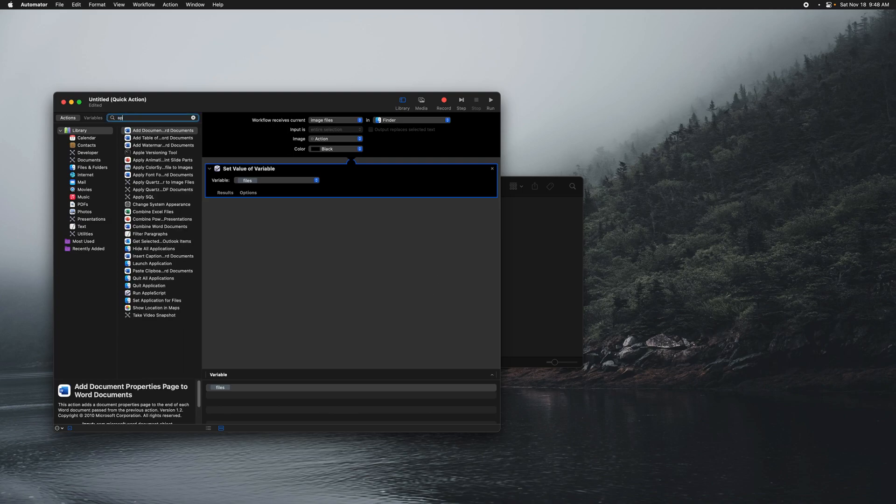
pyautogui.press('BackSpace')
pyautogui.press('BackSpace')
pyautogui.press('BackSpace')
pyautogui.write('ple')
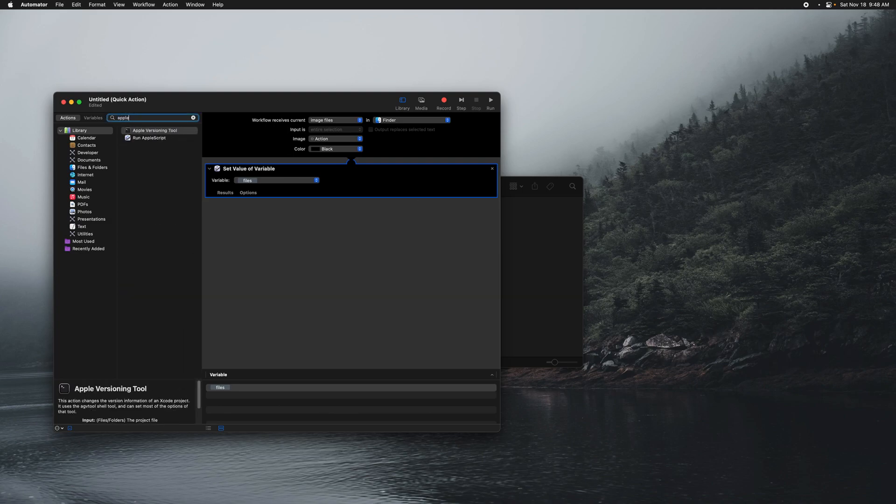
pyautogui.moveTo(149, 139); pyautogui.dragTo(321, 259)
pyautogui.moveTo(253, 264); pyautogui.dragTo(209, 236)
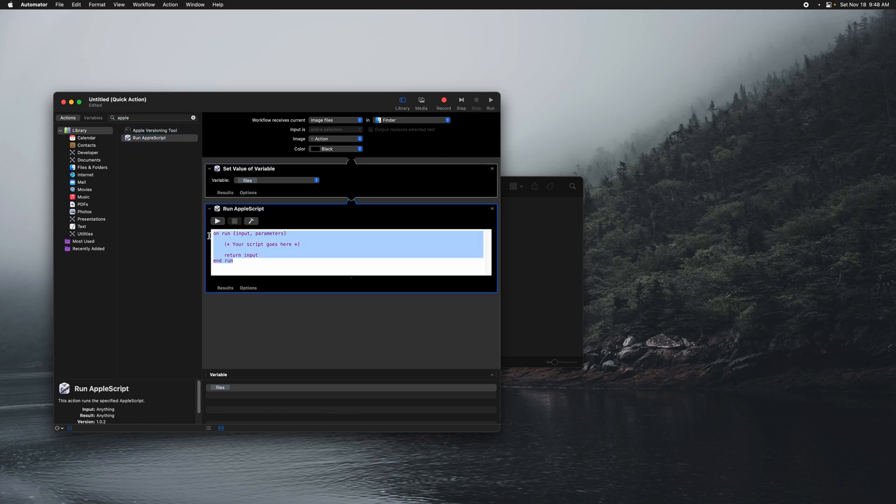
pyautogui.click(272, 262)
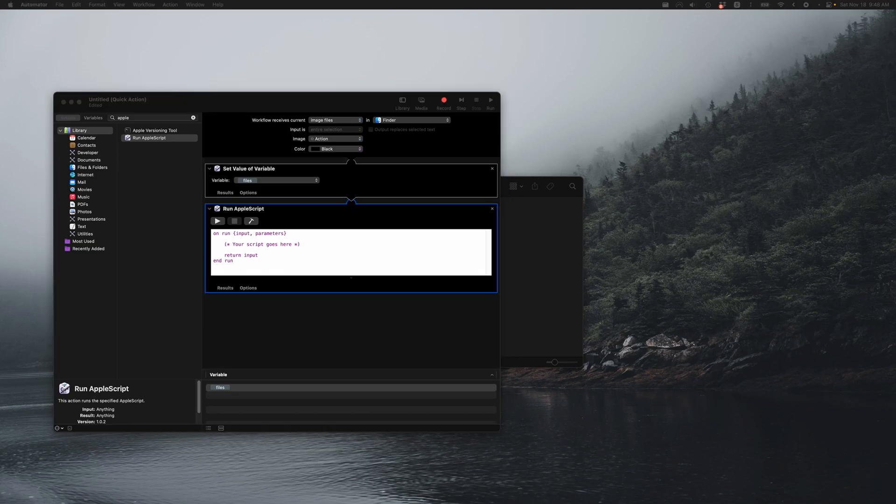
# Step: Switch to Brave, open convert-images.scpt in the webp-automation repository's convert-images folder, and copy the whole script
pyautogui.hotkey('ctrl', 'alt', 'Left')
pyautogui.hotkey('ctrl', 'alt', 'Left')
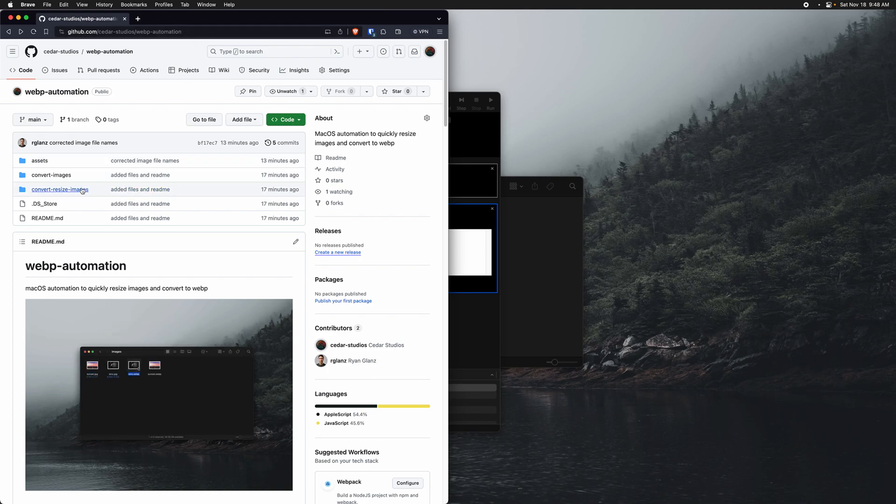
pyautogui.click(57, 180)
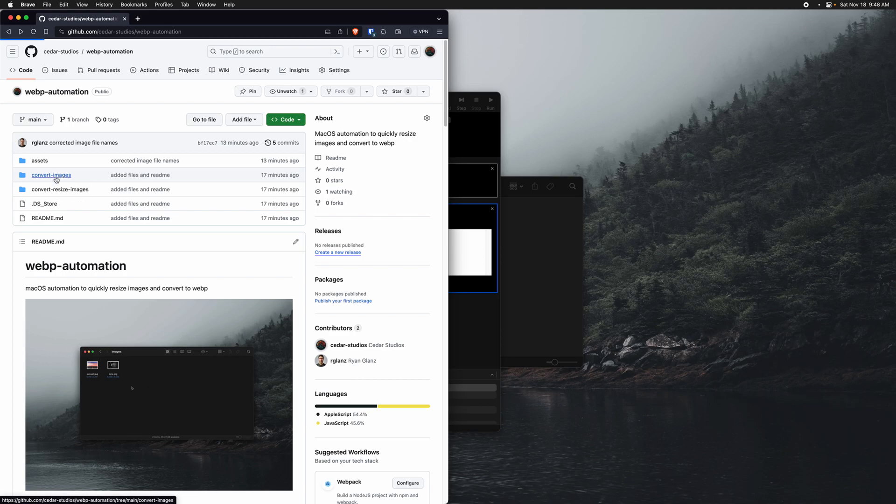
pyautogui.click(173, 184)
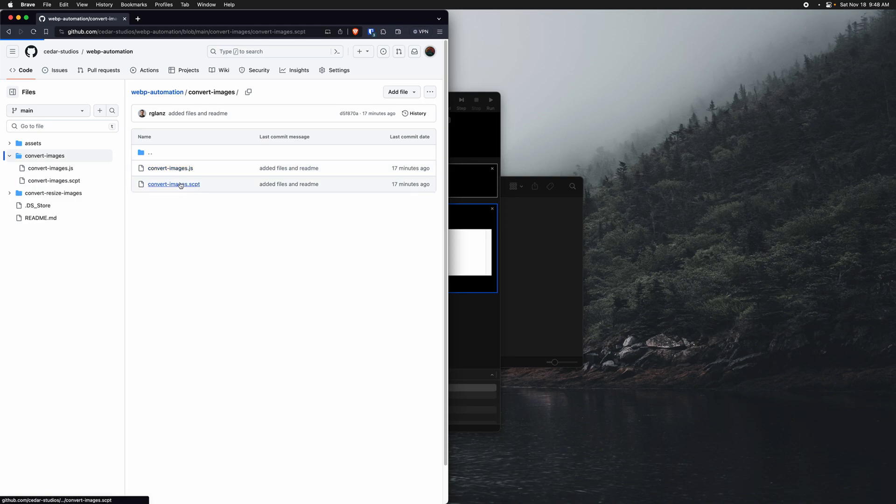
pyautogui.moveTo(92, 246); pyautogui.dragTo(42, 156)
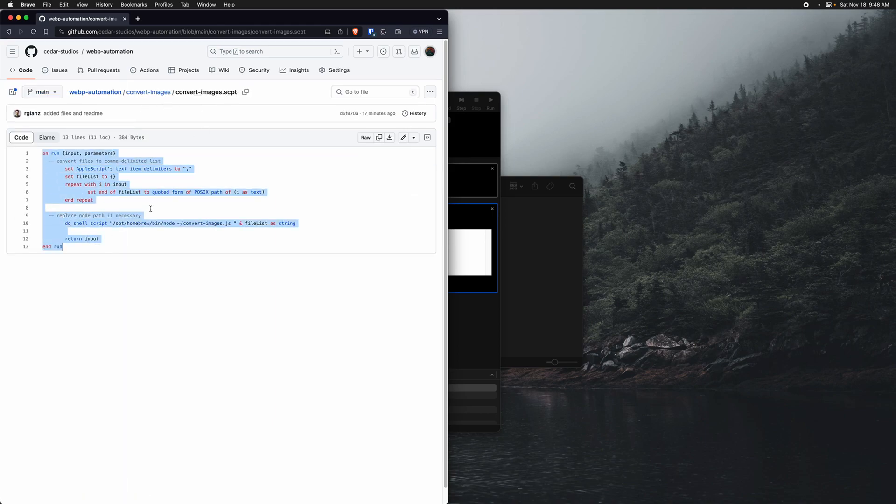
# Step: Back in Automator, replace the Run AppleScript placeholder code with the copied convert-images.scpt script
pyautogui.click(484, 274)
pyautogui.press('super+a')
pyautogui.press('super+v')
pyautogui.scroll(-5, 275, 262)
pyautogui.scroll(5, 276, 261)
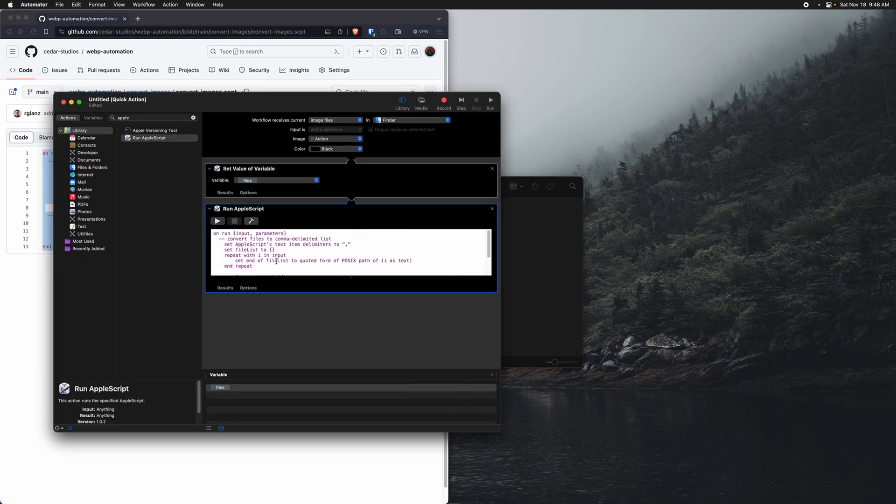
# Step: Minimize the browser window and save the quick action as ConvertImages
pyautogui.click(17, 18)
pyautogui.press('super+s')
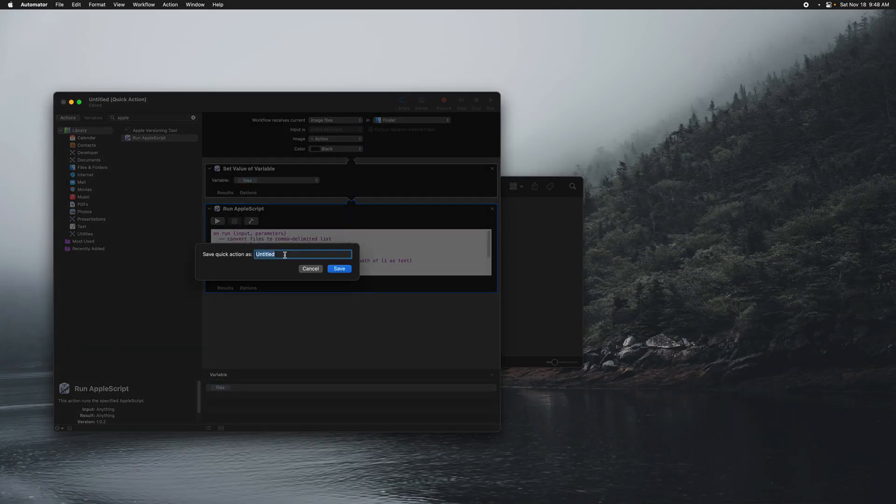
pyautogui.write('ConvertImages')
pyautogui.click(345, 271)
# Step: Enlarge the Run AppleScript code area to show the full script and locate its ~/convert-images.js path
pyautogui.moveTo(346, 293); pyautogui.dragTo(349, 360)
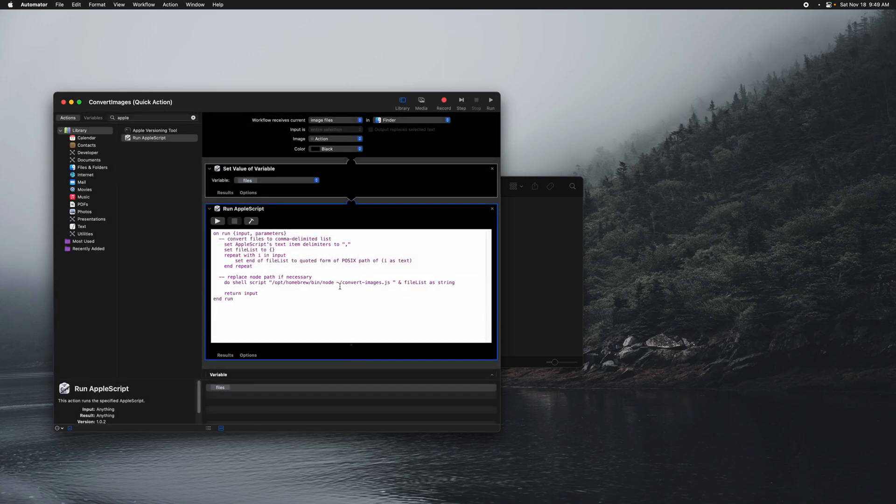
pyautogui.moveTo(337, 283); pyautogui.dragTo(390, 284)
pyautogui.click(335, 284)
# Step: Return to Brave, open convert-images.js from the convert-images folder on GitHub, and download it
pyautogui.click(398, 491)
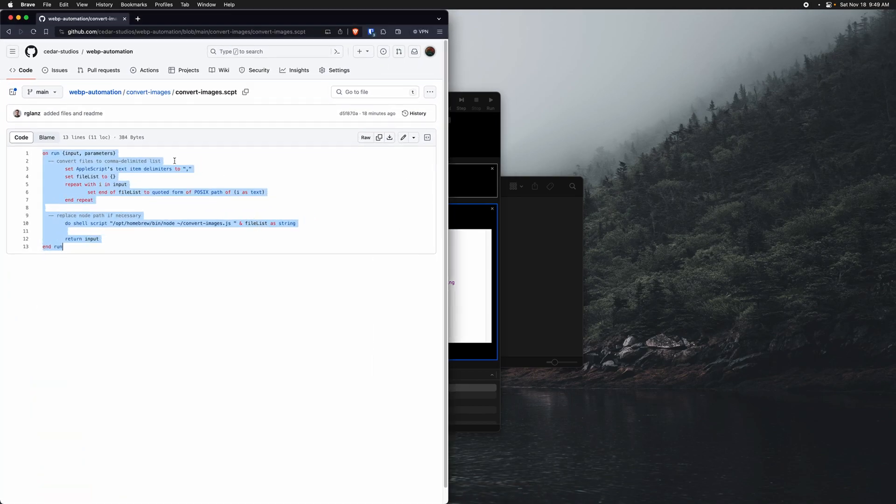
pyautogui.click(148, 92)
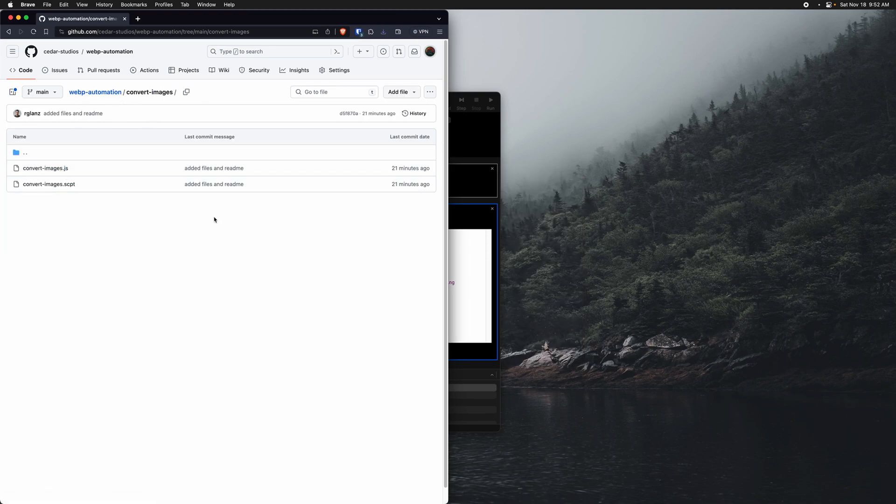
pyautogui.click(65, 171)
pyautogui.click(428, 93)
pyautogui.click(395, 122)
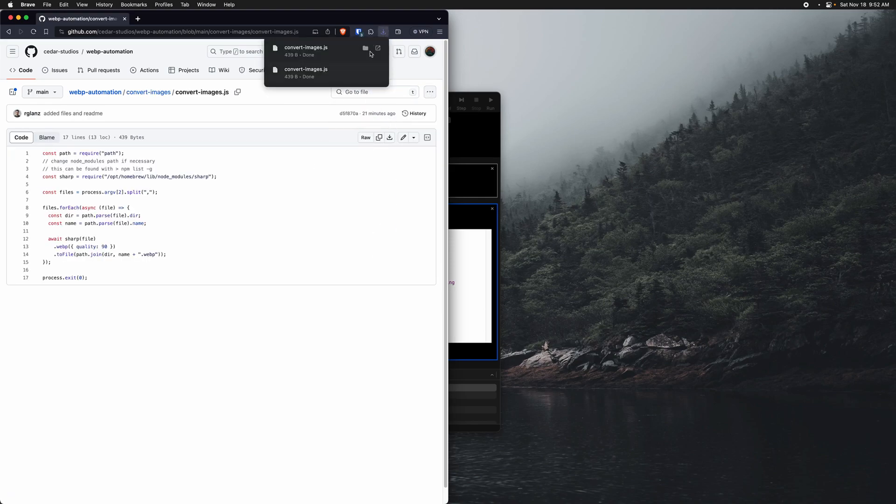
# Step: Switch to Finder and locate the home folder inside Users
pyautogui.press('super+space')
pyautogui.write('fin')
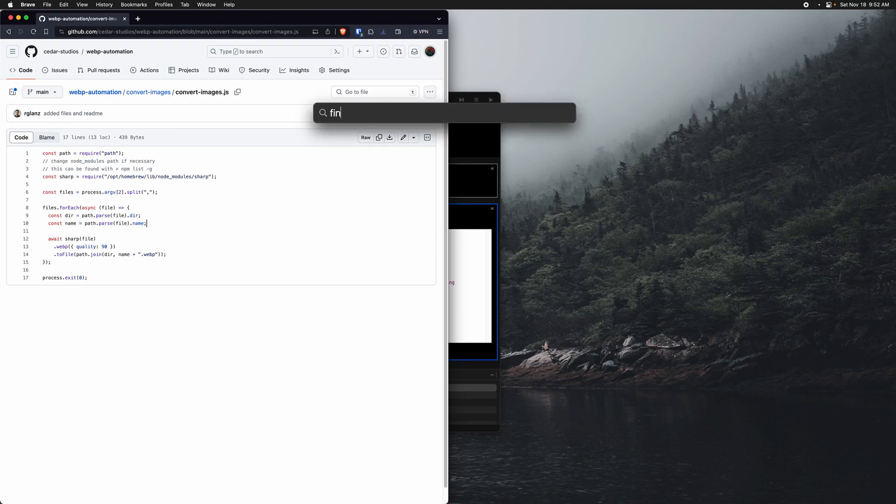
pyautogui.press('Return')
pyautogui.moveTo(338, 239)
pyautogui.mouseDown()
pyautogui.moveTo(331, 287)
pyautogui.moveTo(247, 320)
pyautogui.moveTo(423, 285)
pyautogui.moveTo(426, 238)
pyautogui.moveTo(331, 267)
pyautogui.moveTo(344, 234)
pyautogui.mouseUp()
pyautogui.click(534, 338)
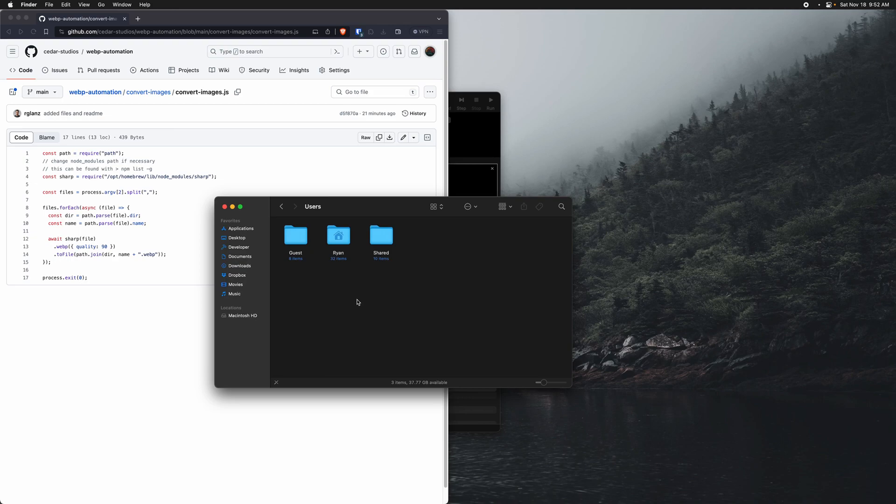
# Step: Open the images folder in Downloads and run the ConvertImages quick action on sunset.jpg
pyautogui.click(240, 266)
pyautogui.click(298, 238)
pyautogui.doubleClick(297, 239)
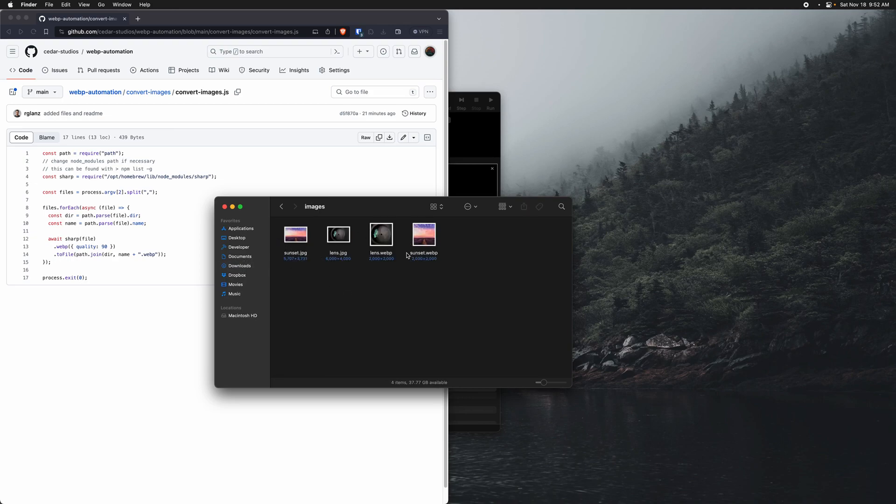
pyautogui.rightClick(294, 239)
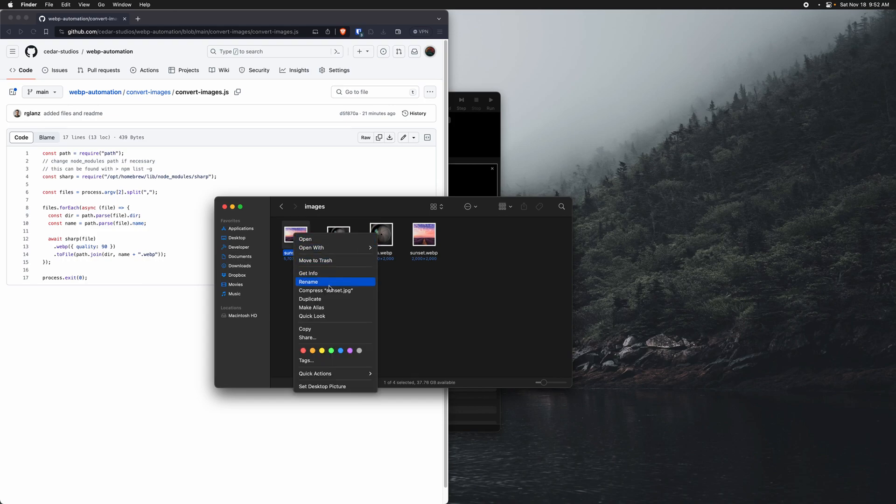
pyautogui.moveTo(354, 374)
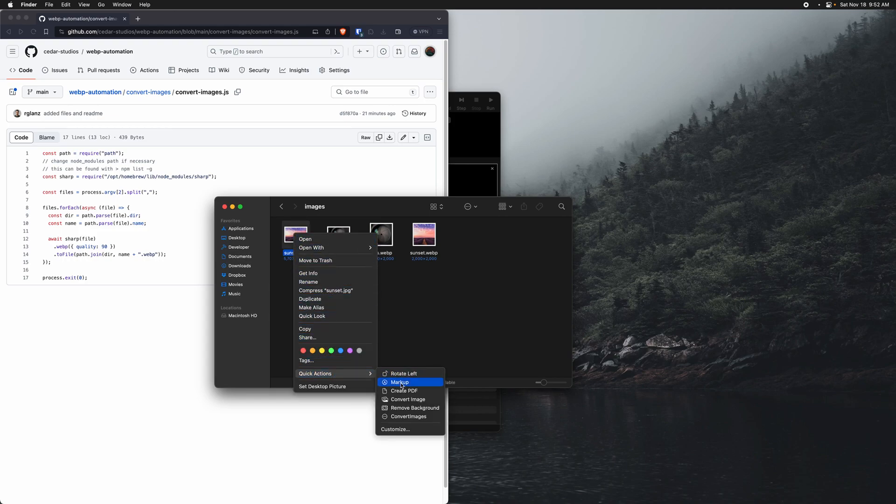
pyautogui.click(406, 417)
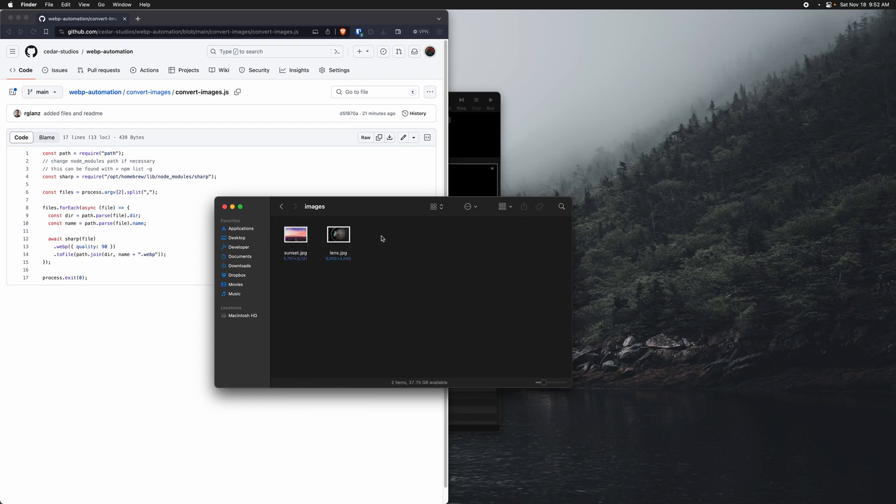
# Step: Select sunset.jpg and lens.jpg together, run the ConvertImages quick action on both, and check the converted files
pyautogui.moveTo(357, 280); pyautogui.dragTo(270, 223)
pyautogui.rightClick(293, 232)
pyautogui.moveTo(367, 387)
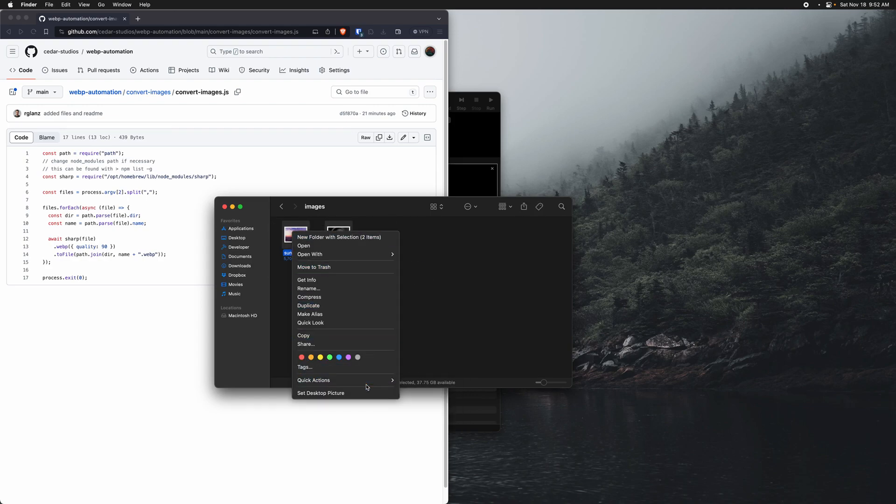
pyautogui.click(427, 416)
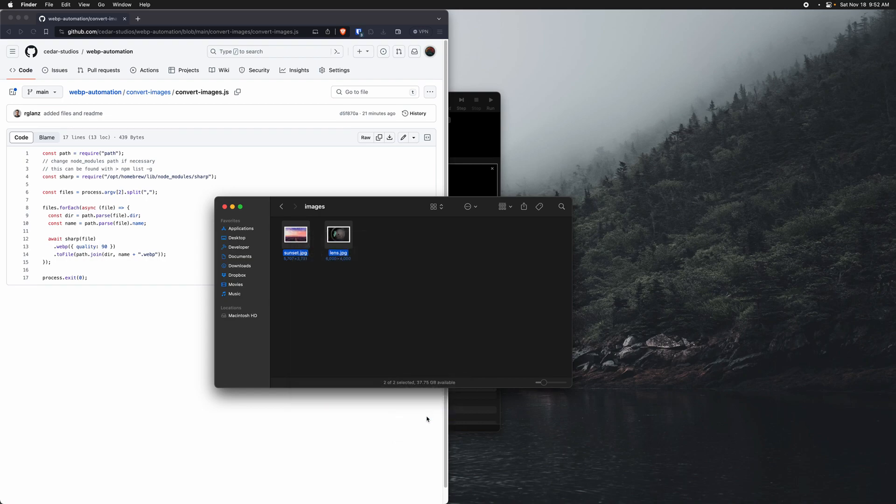
pyautogui.click(408, 287)
pyautogui.moveTo(379, 277); pyautogui.dragTo(416, 239)
pyautogui.click(445, 266)
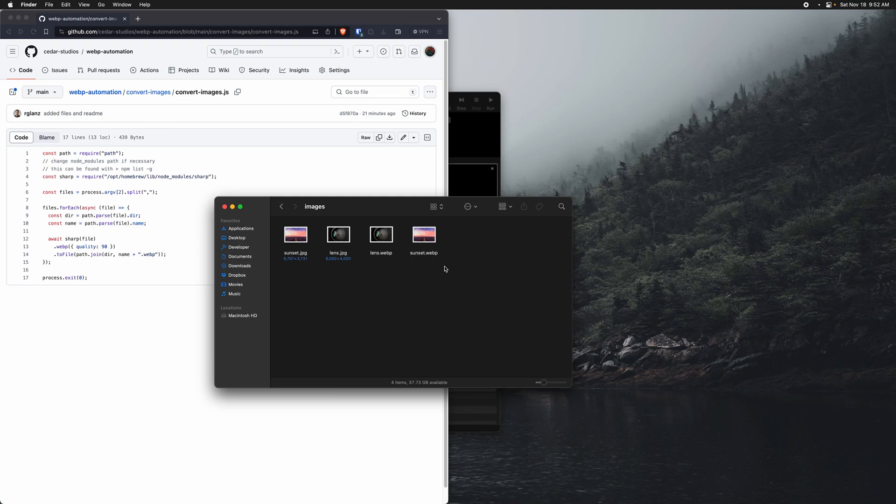
# Step: Open System Settings and bring up the keyboard shortcuts configuration
pyautogui.press('super+space')
pyautogui.write('sett')
pyautogui.press('Return')
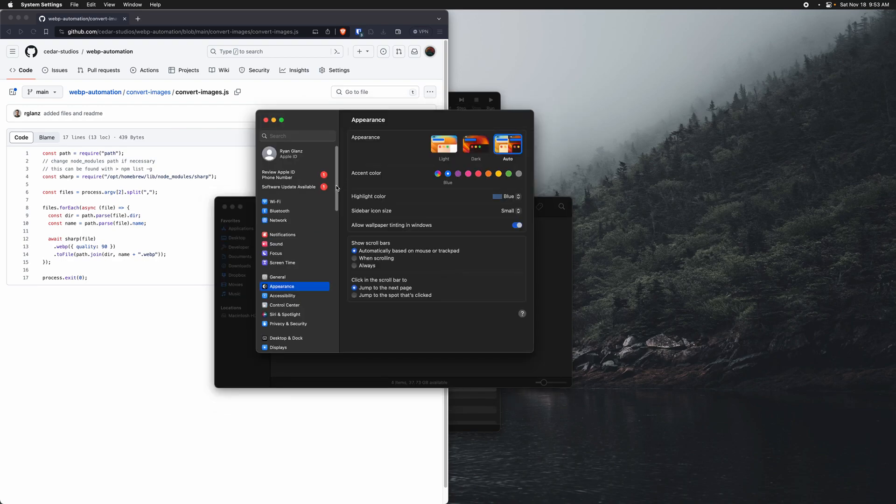
pyautogui.scroll(-5, 343, 272)
pyautogui.scroll(-2, 343, 272)
pyautogui.click(290, 294)
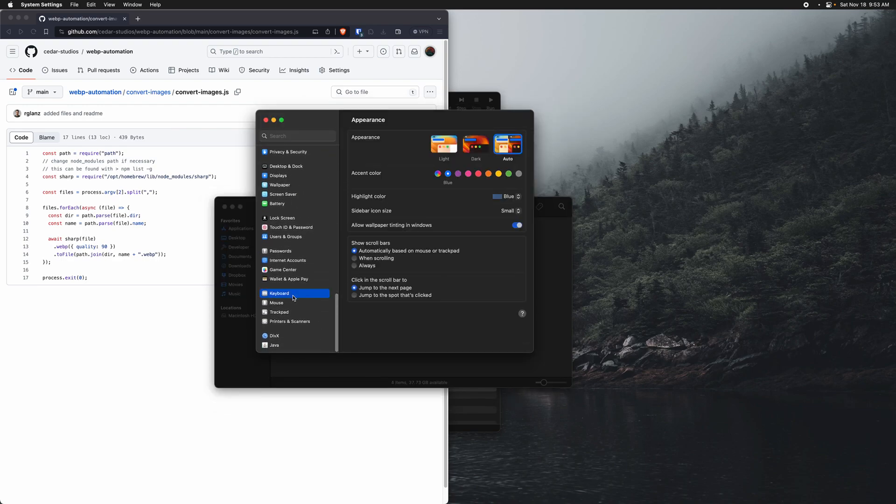
pyautogui.click(508, 258)
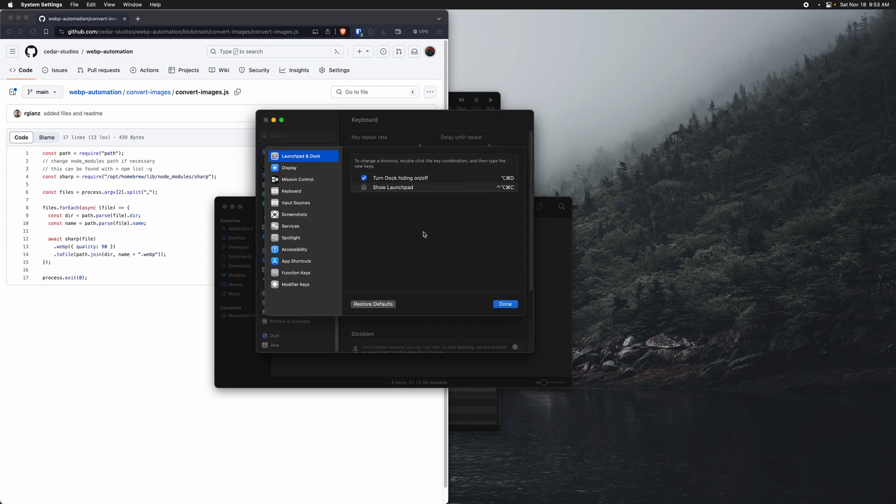
# Step: Open the ConvertImages shortcut for editing among the Pictures services, then finish and close System Settings
pyautogui.click(291, 227)
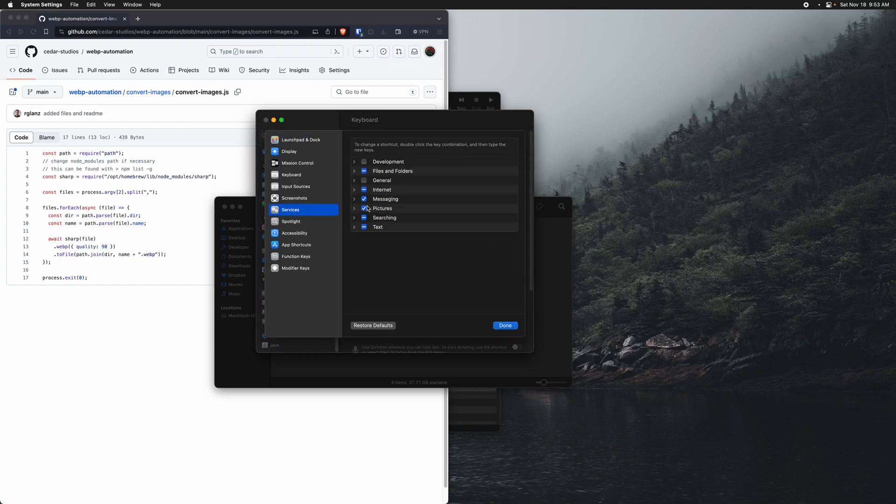
pyautogui.click(355, 208)
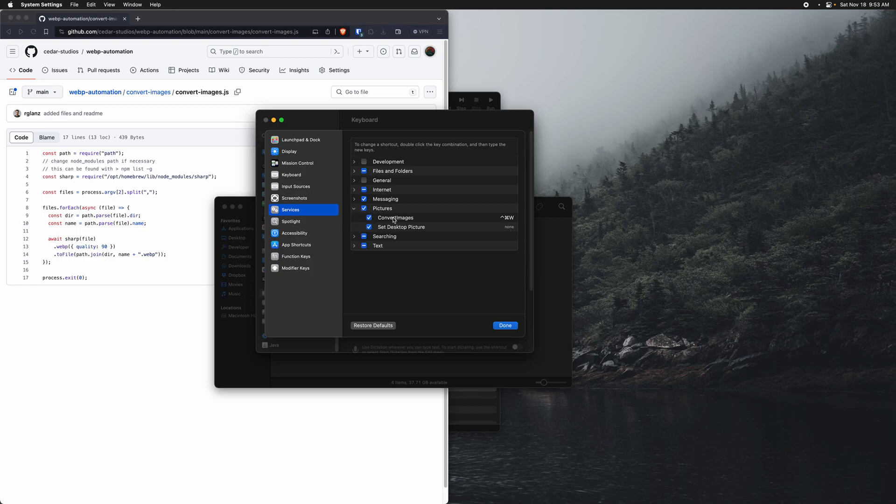
pyautogui.doubleClick(507, 218)
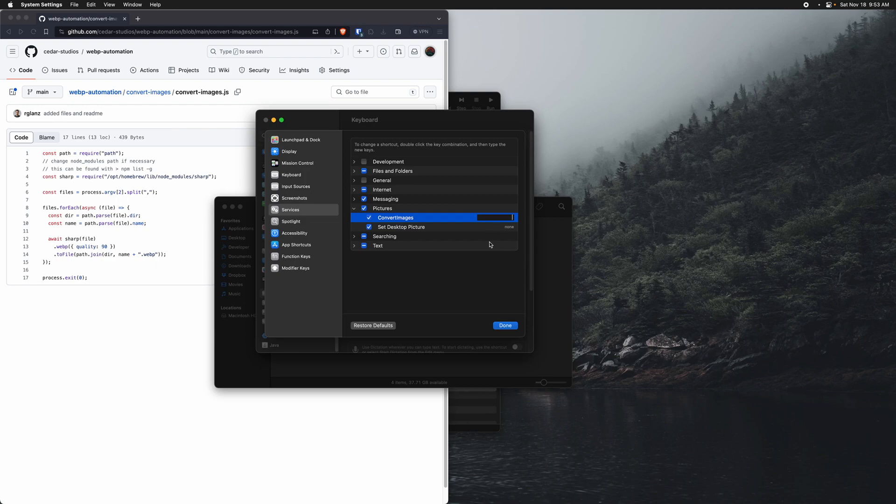
pyautogui.click(506, 327)
pyautogui.click(265, 120)
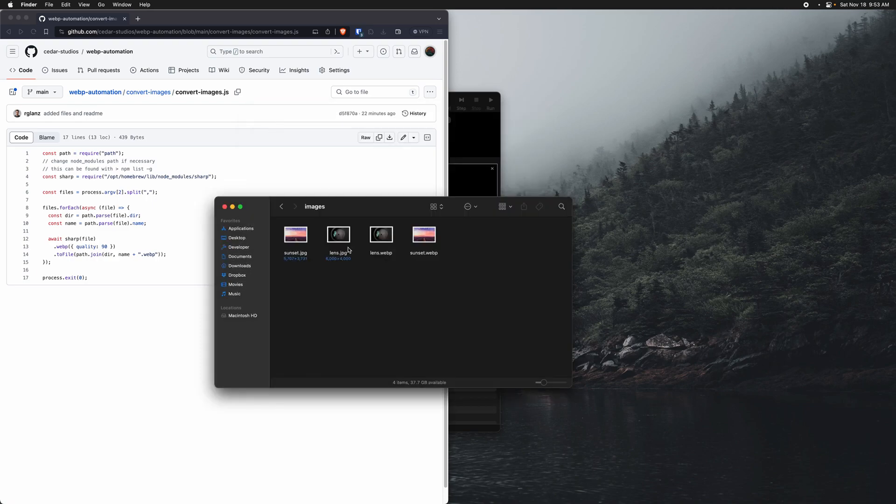
# Step: Rerun ConvertImages on sunset.jpg and lens.jpg with its keyboard shortcut, deleting lens.webp and sunset.webp both before and after the run
pyautogui.moveTo(457, 273); pyautogui.dragTo(378, 228)
pyautogui.press('super+BackSpace')
pyautogui.moveTo(362, 278); pyautogui.dragTo(295, 243)
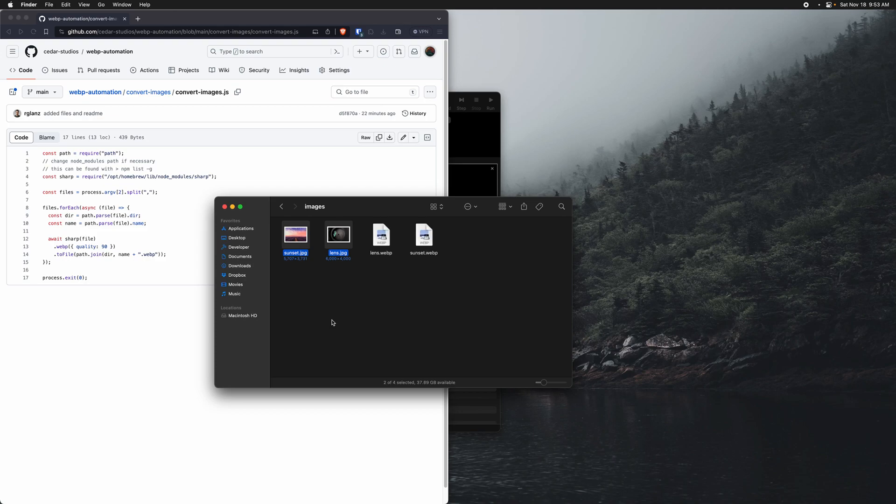
pyautogui.click(424, 273)
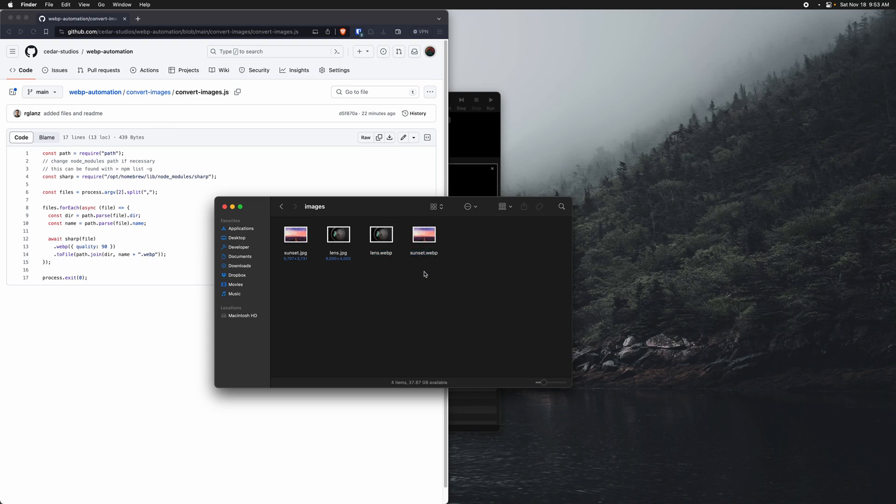
pyautogui.moveTo(425, 273); pyautogui.dragTo(368, 222)
pyautogui.press('super+BackSpace')
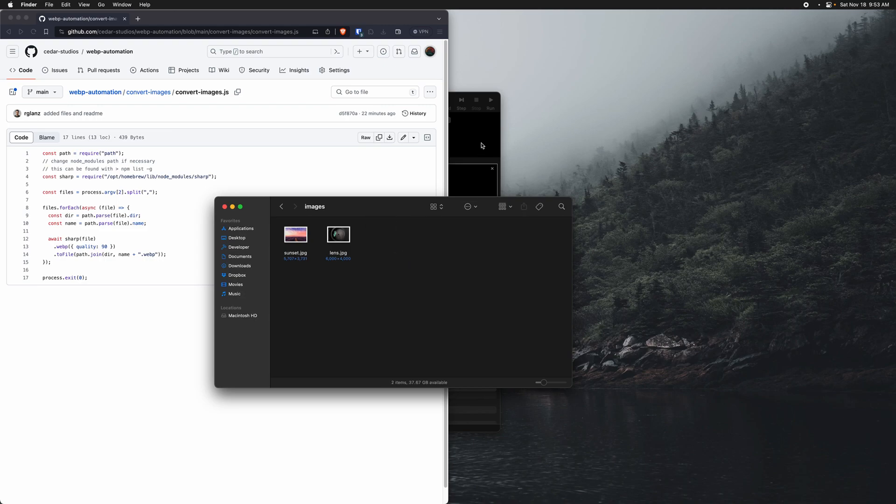
# Step: Return to Automator, close the ConvertImages workflow, and create a new Quick Action document
pyautogui.click(481, 145)
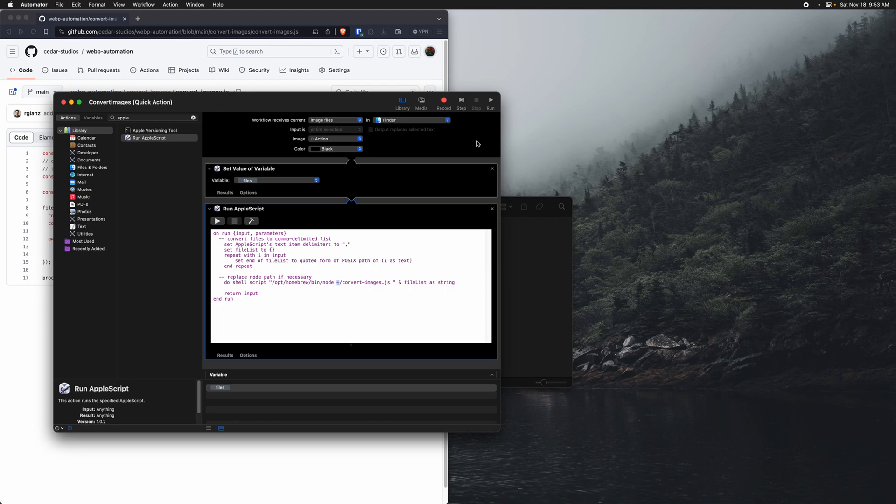
pyautogui.press('super+w')
pyautogui.press('super+n')
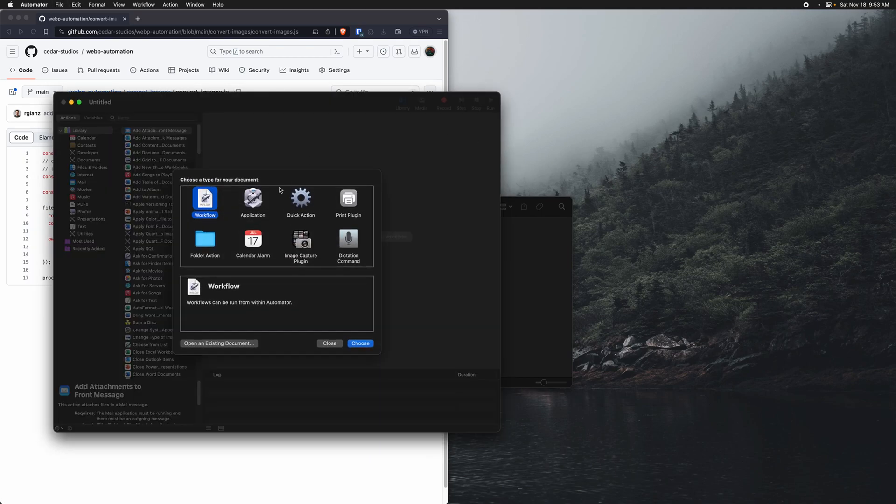
pyautogui.doubleClick(304, 206)
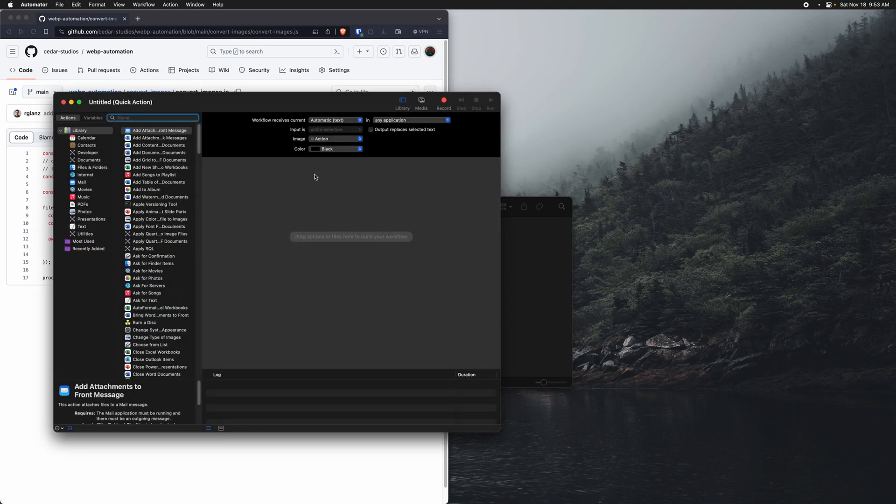
# Step: Set the new quick action to receive image files in Finder
pyautogui.click(323, 121)
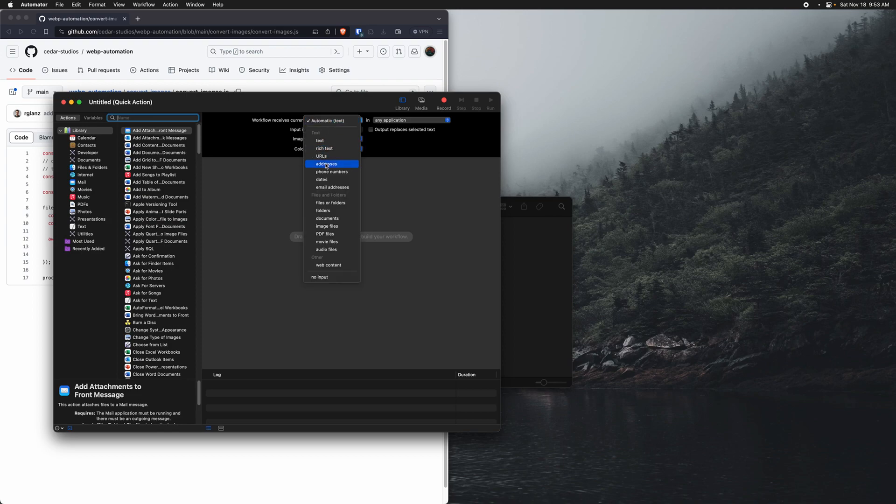
pyautogui.click(330, 203)
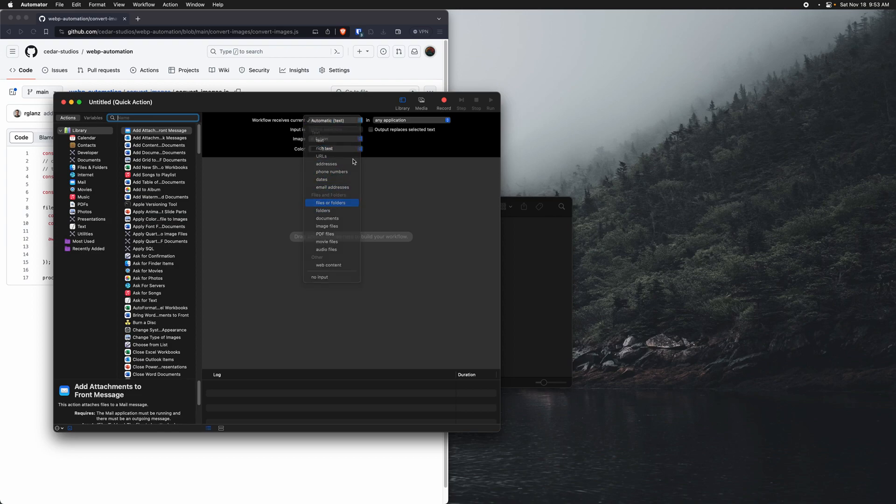
pyautogui.click(388, 120)
pyautogui.click(360, 130)
pyautogui.click(336, 121)
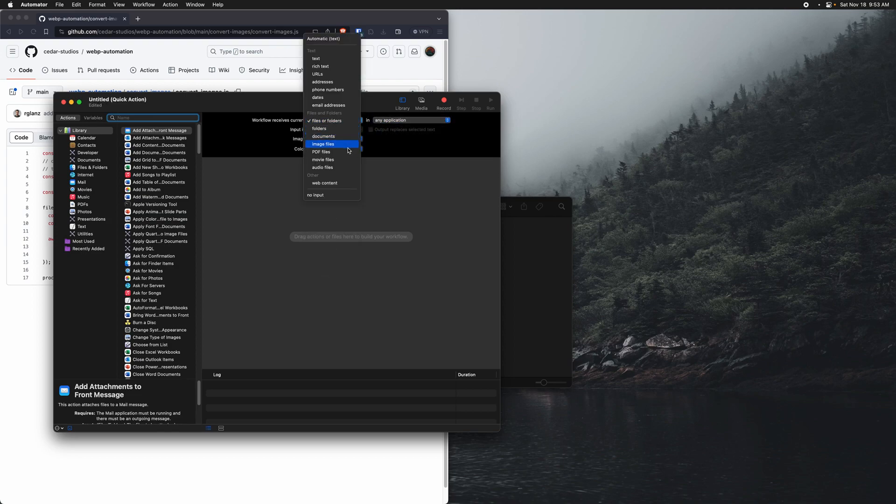
pyautogui.click(346, 146)
pyautogui.click(396, 120)
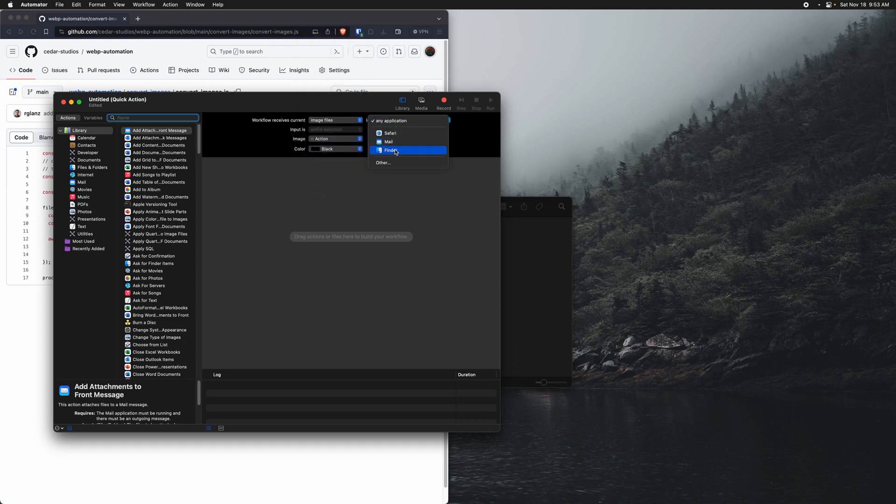
pyautogui.click(394, 150)
# Step: Add a Set Value of Variable action to the workflow and give it a new variable named files
pyautogui.write('s')
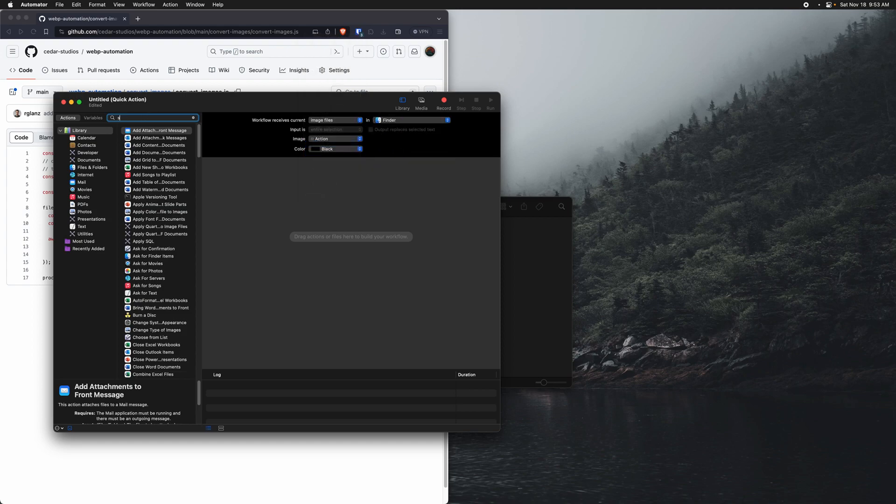
pyautogui.write('et var')
pyautogui.click(150, 132)
pyautogui.moveTo(150, 134); pyautogui.dragTo(344, 231)
pyautogui.click(298, 183)
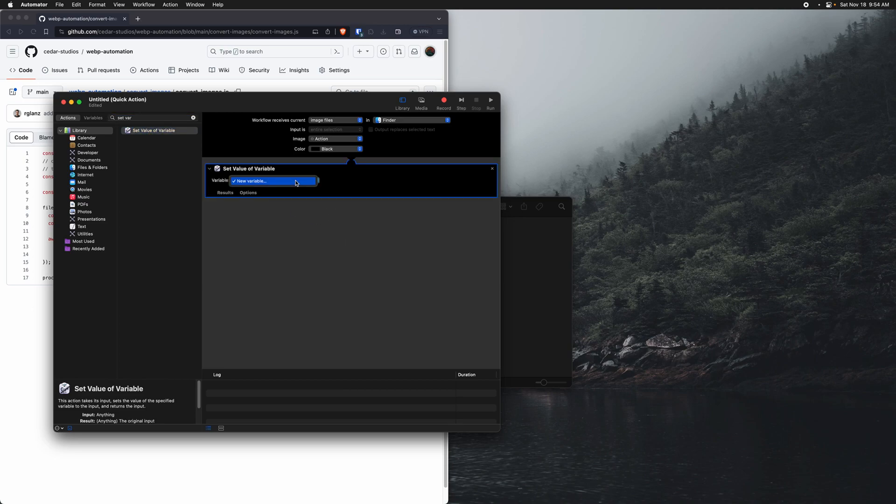
pyautogui.click(286, 182)
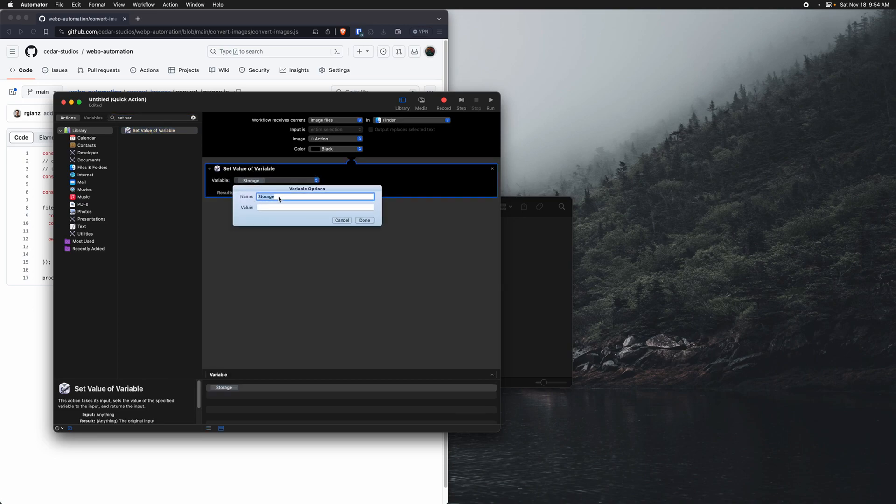
pyautogui.write('files')
pyautogui.click(367, 220)
# Step: Find the Run AppleScript action and add it below Set Value of Variable
pyautogui.click(137, 117)
pyautogui.press('super+a')
pyautogui.write('apple')
pyautogui.moveTo(147, 138); pyautogui.dragTo(319, 247)
# Step: Switch to Brave, open convert-resize-images.scpt from the convert-resize-images folder on GitHub, and copy its entire script
pyautogui.moveTo(238, 103); pyautogui.dragTo(351, 114)
pyautogui.click(282, 93)
pyautogui.click(97, 93)
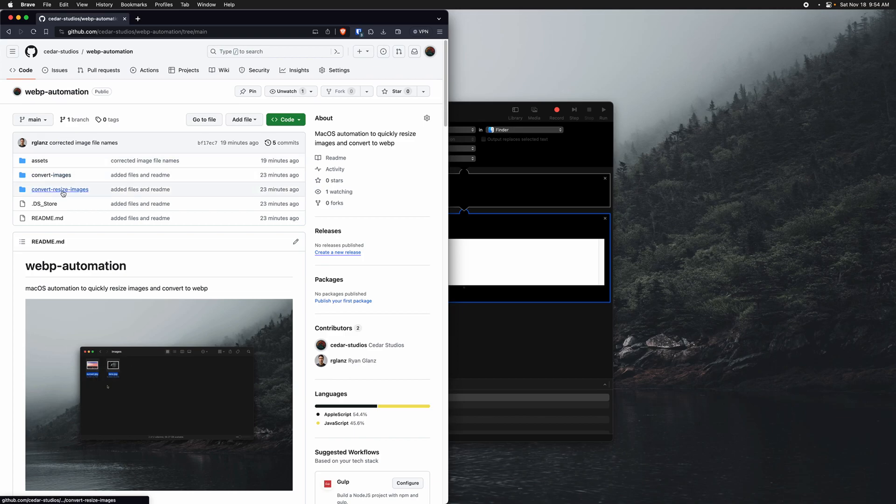
pyautogui.click(63, 193)
pyautogui.click(182, 185)
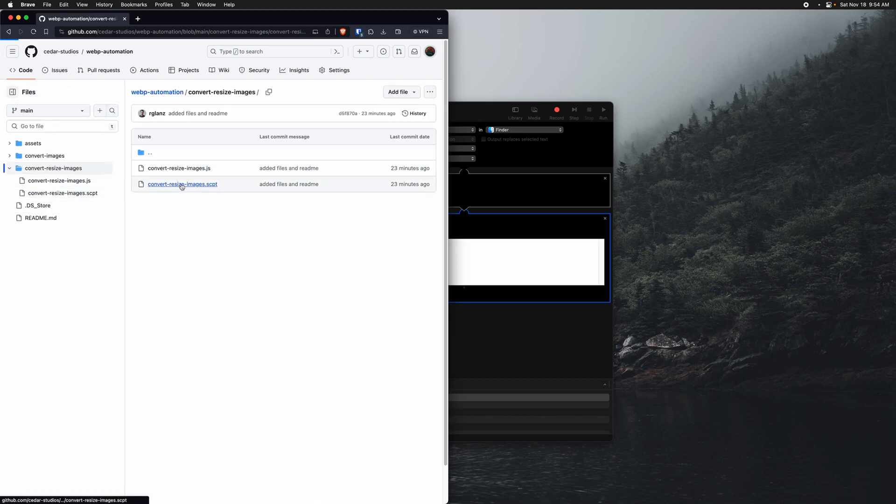
pyautogui.moveTo(77, 360); pyautogui.dragTo(25, 146)
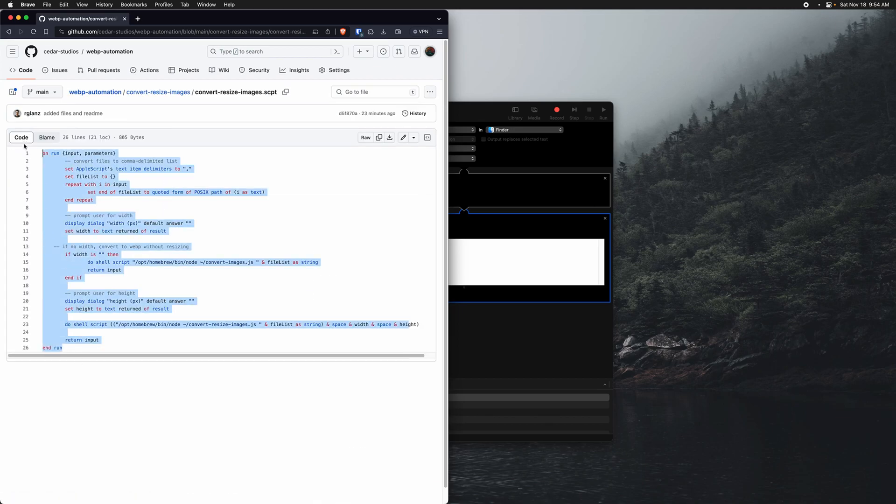
# Step: Back in Automator, replace the Run AppleScript placeholder code with the copied convert-resize-images.scpt script
pyautogui.click(528, 246)
pyautogui.press('super+a')
pyautogui.press('super+v')
# Step: Examine the pasted script for its references to ~/convert-images.js and ~/convert-resize-images.js
pyautogui.scroll(-3, 463, 262)
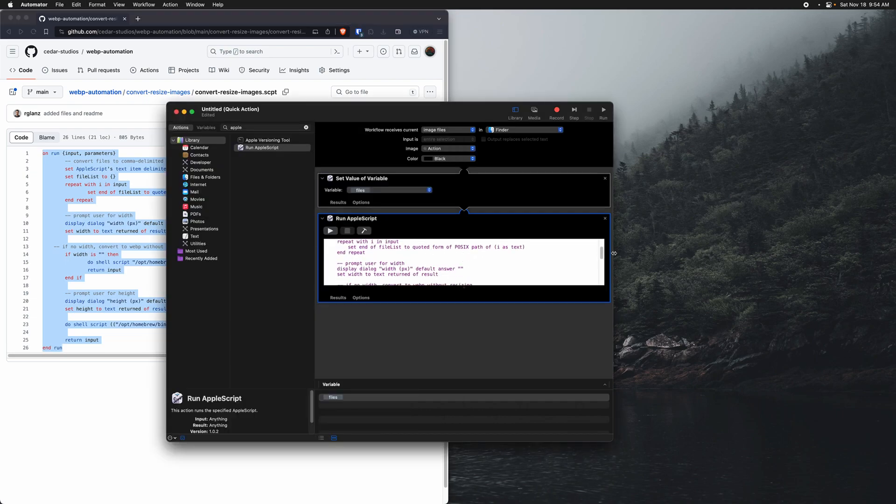
pyautogui.scroll(-4, 503, 258)
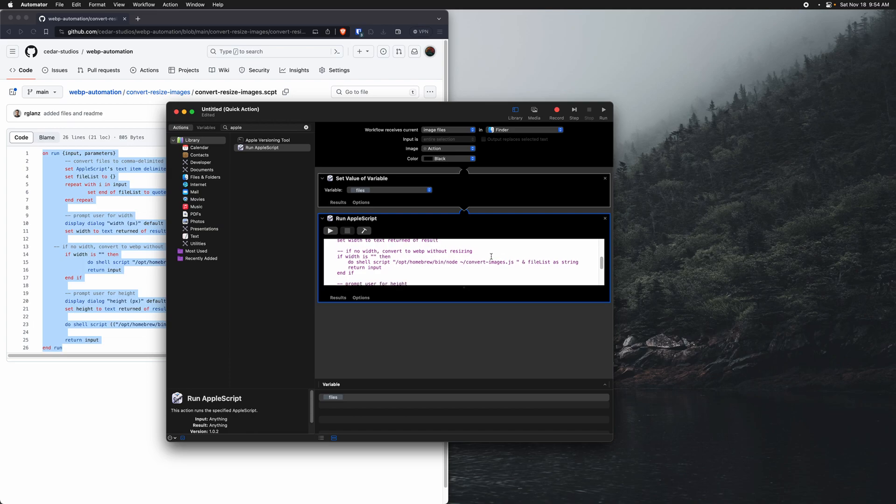
pyautogui.moveTo(460, 263); pyautogui.dragTo(507, 264)
pyautogui.moveTo(602, 267); pyautogui.dragTo(602, 286)
pyautogui.moveTo(456, 262); pyautogui.dragTo(529, 262)
pyautogui.click(509, 328)
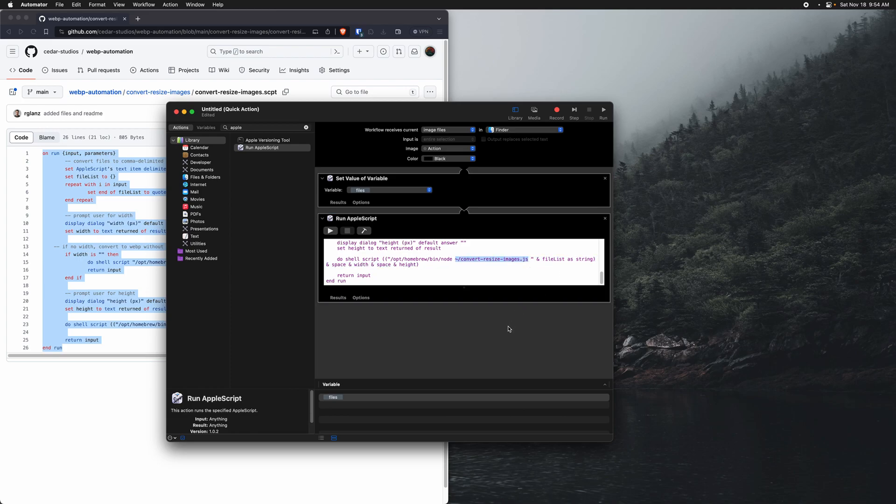
# Step: Save the quick action as ConvertResizeImages
pyautogui.press('super+s')
pyautogui.write('ConvertResizeImages')
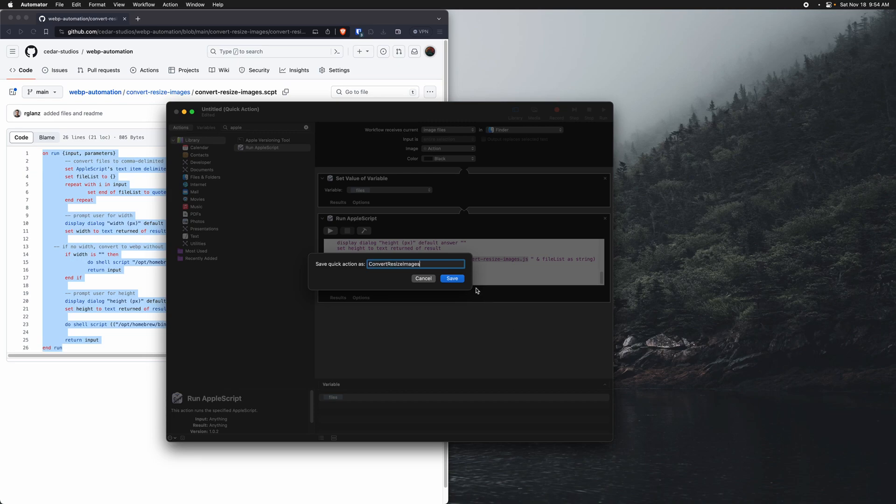
pyautogui.click(453, 279)
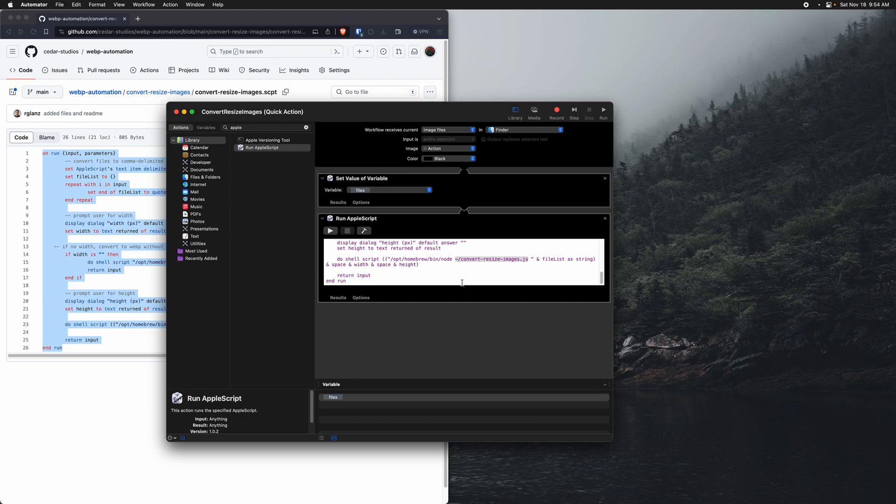
# Step: Switch to Brave, open convert-resize-images.js from the convert-resize-images folder on GitHub, and download it
pyautogui.click(117, 120)
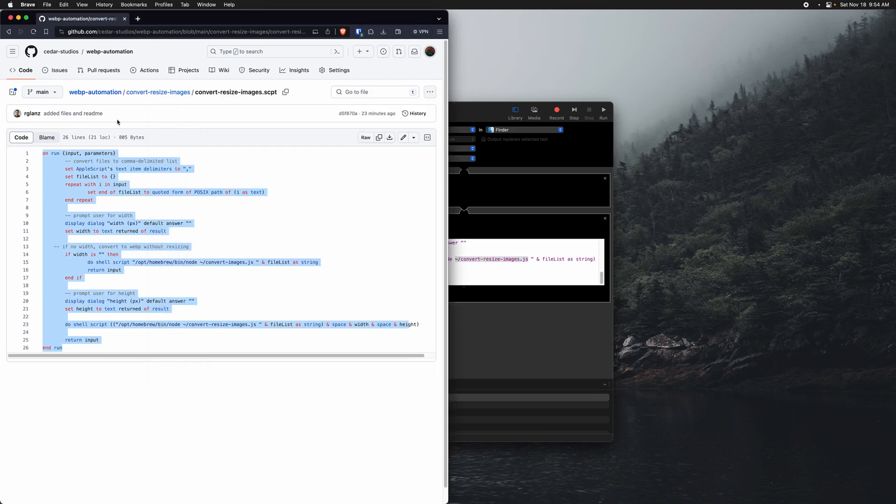
pyautogui.click(169, 93)
pyautogui.click(61, 169)
pyautogui.click(430, 92)
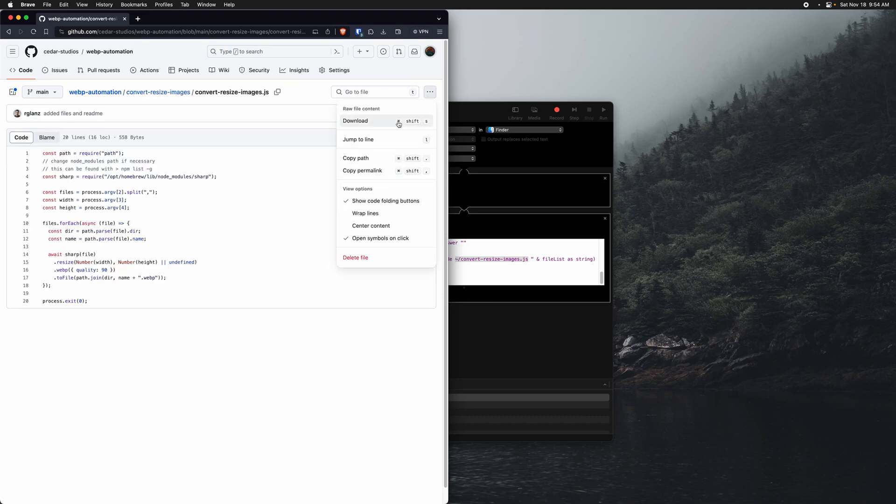
pyautogui.click(383, 122)
# Step: Switch to Finder and move the downloaded convert-resize-images.js from Downloads into the user's home folder
pyautogui.press('super+space')
pyautogui.write('finder')
pyautogui.press('Return')
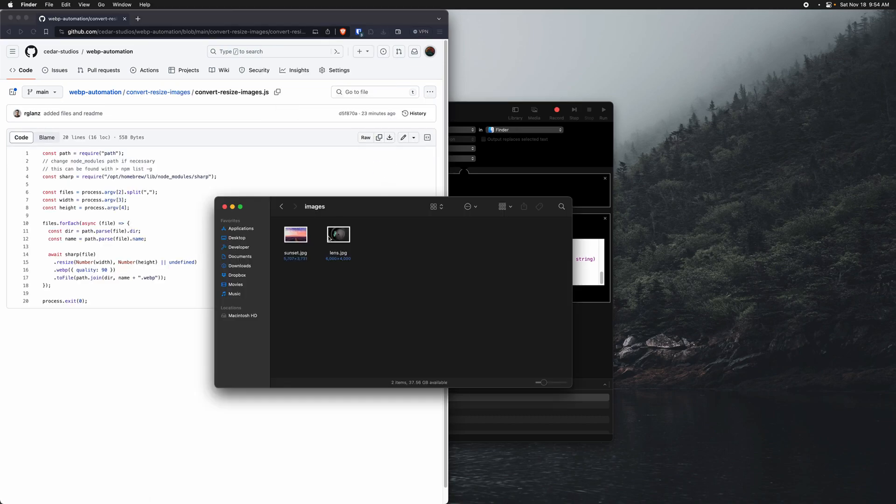
pyautogui.click(247, 266)
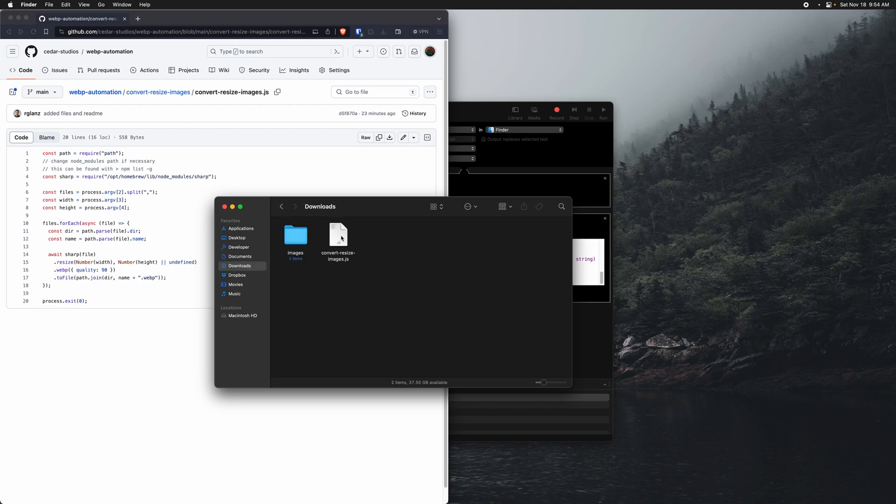
pyautogui.moveTo(341, 238)
pyautogui.mouseDown()
pyautogui.moveTo(251, 320)
pyautogui.moveTo(383, 329)
pyautogui.moveTo(429, 231)
pyautogui.moveTo(427, 293)
pyautogui.moveTo(342, 240)
pyautogui.mouseUp()
pyautogui.click(514, 172)
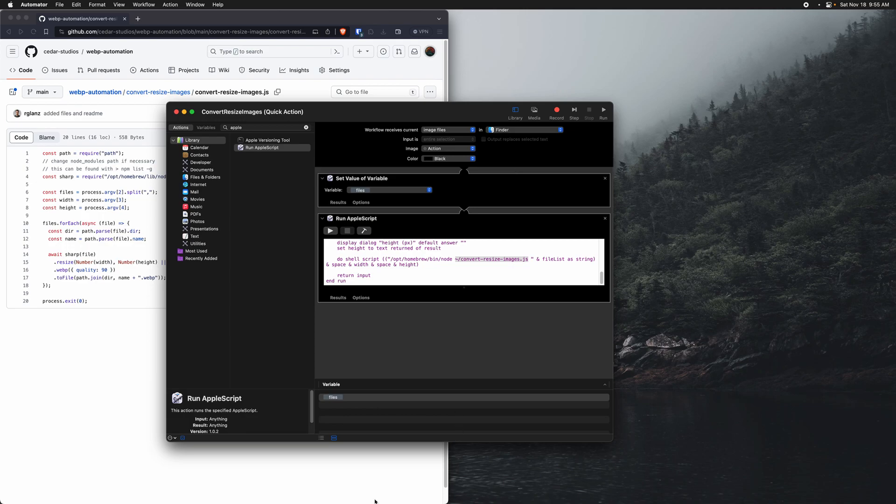
# Step: In Finder, run the ConvertResizeImages quick action on sunset.jpg and lens.jpg in the images folder in Downloads
pyautogui.press('super+space')
pyautogui.write('Finder')
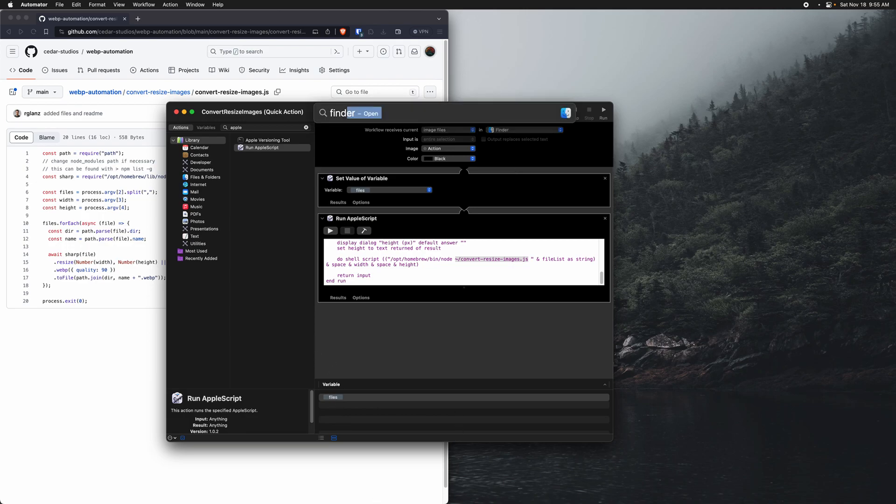
pyautogui.press('Return')
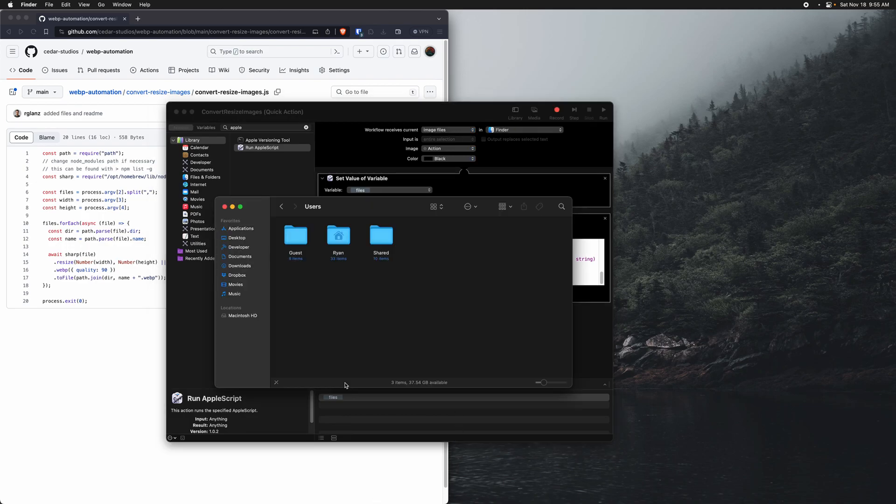
pyautogui.click(240, 266)
pyautogui.doubleClick(296, 234)
pyautogui.moveTo(355, 276); pyautogui.dragTo(283, 223)
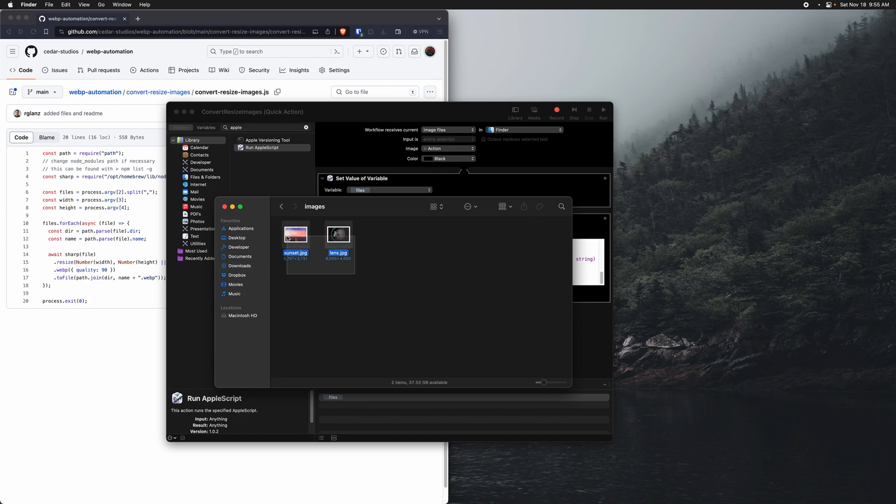
pyautogui.rightClick(299, 234)
pyautogui.moveTo(339, 382)
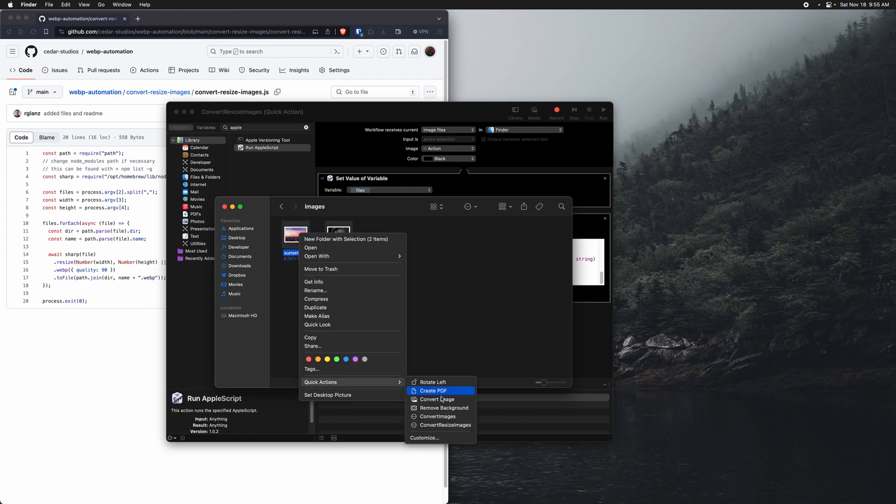
pyautogui.click(428, 428)
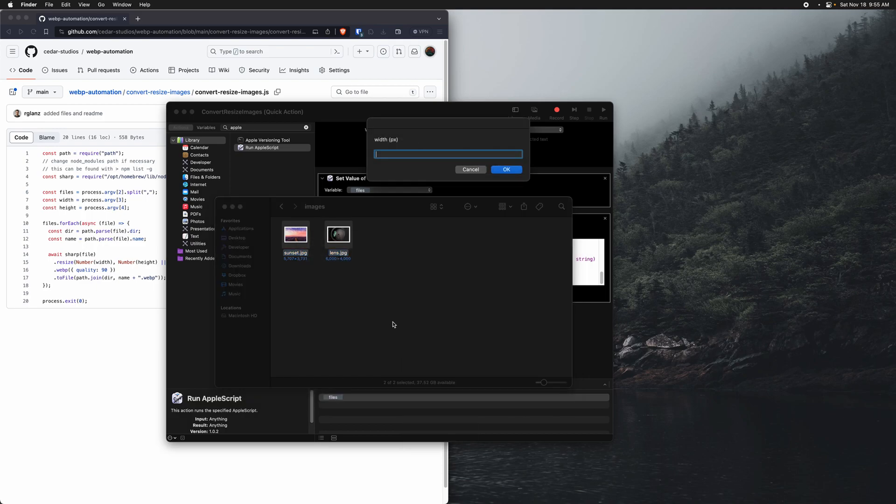
# Step: Give the conversion a width of 2000 px and leave the height blank
pyautogui.write('1000')
pyautogui.press('Return')
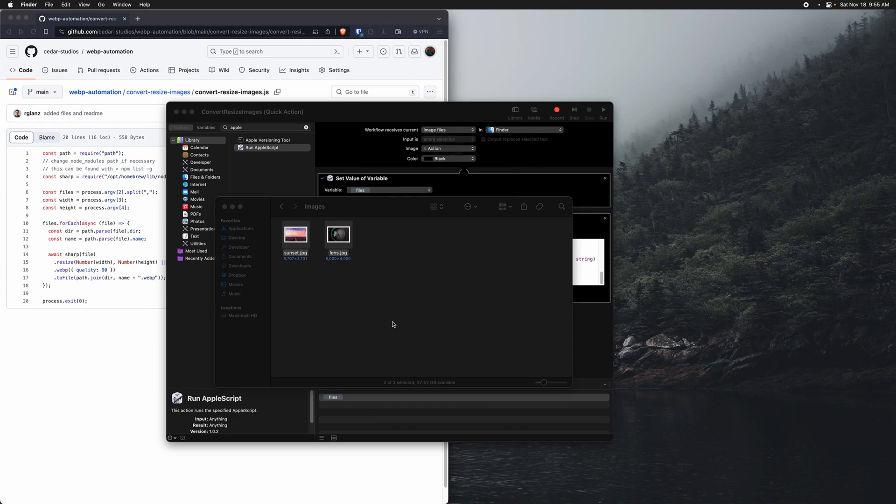
pyautogui.press('Return')
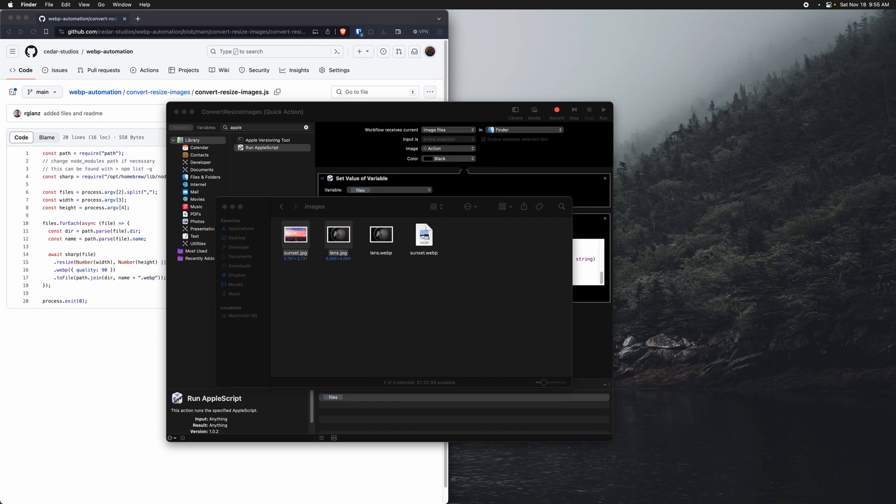
# Step: Check the file info of the converted lens.webp for its size and dimensions
pyautogui.moveTo(431, 274); pyautogui.dragTo(375, 242)
pyautogui.click(393, 256)
pyautogui.rightClick(386, 237)
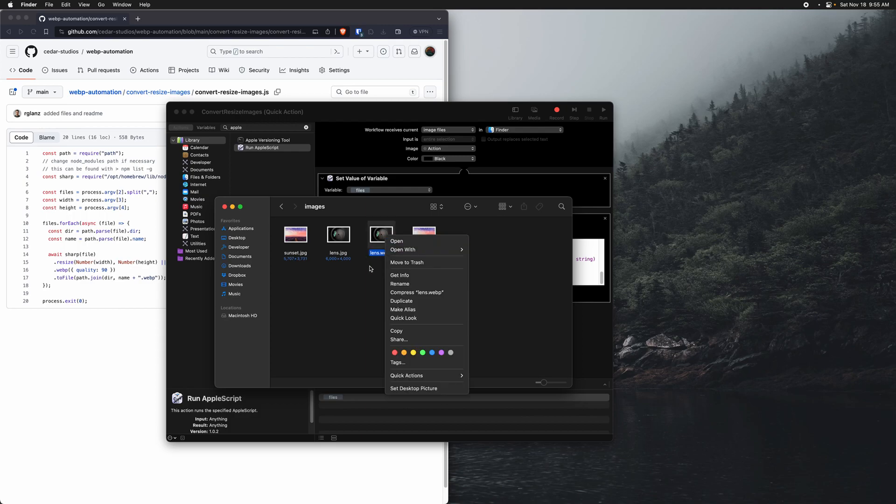
pyautogui.press('Escape')
pyautogui.press('super+i')
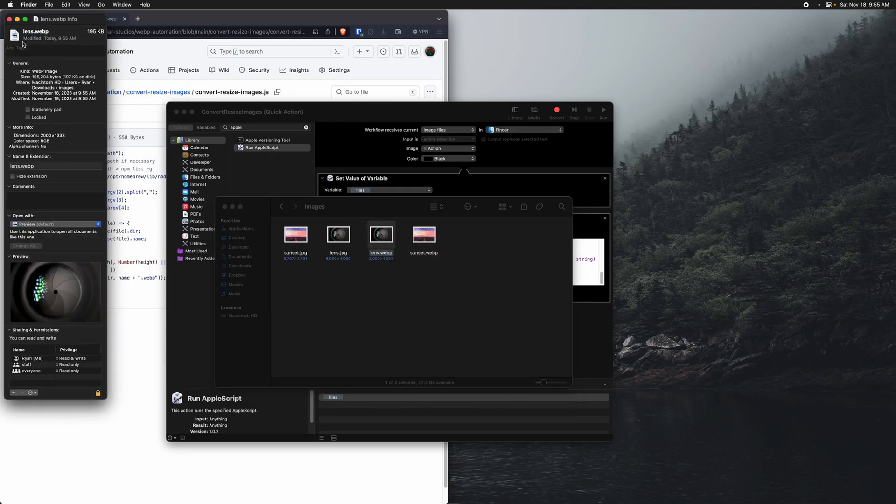
pyautogui.click(9, 19)
pyautogui.click(376, 277)
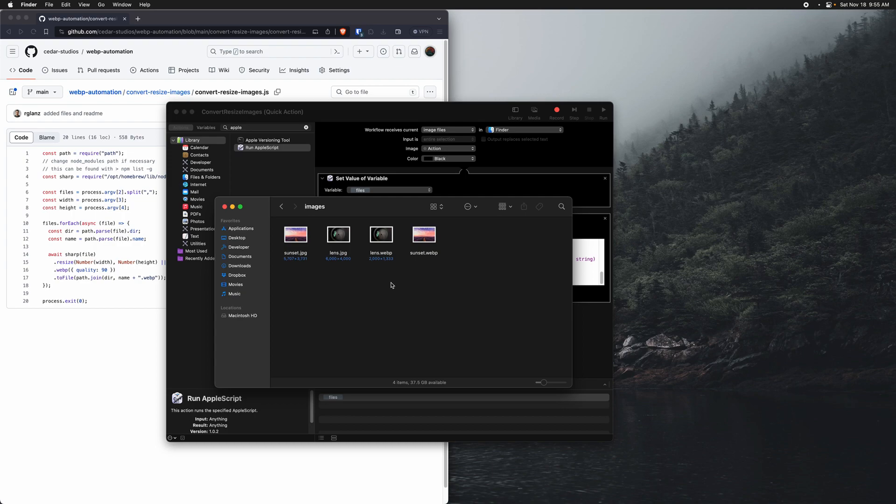
# Step: Open System Settings and bring up the keyboard shortcuts for Services
pyautogui.press('super+space')
pyautogui.write('settings')
pyautogui.press('Return')
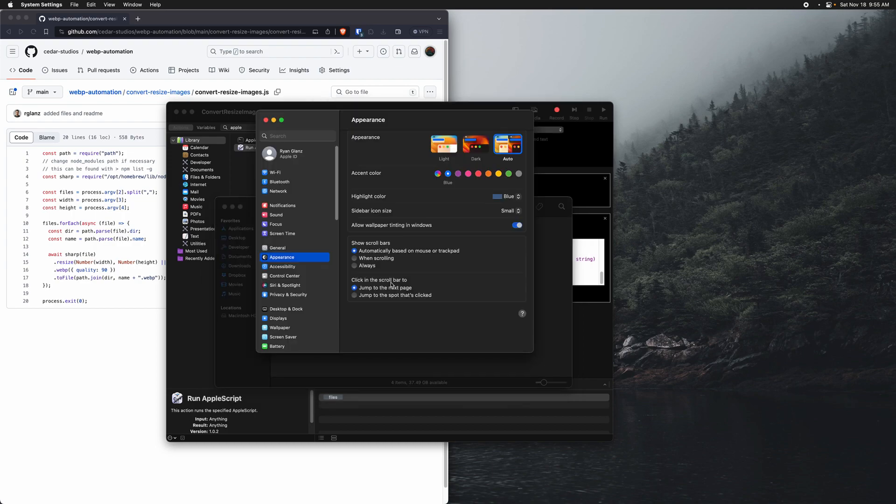
pyautogui.scroll(-5, 337, 336)
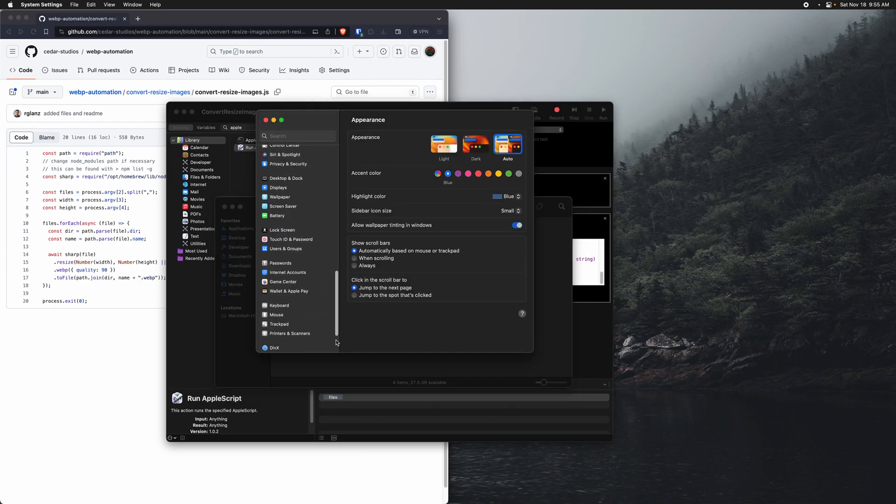
pyautogui.click(290, 294)
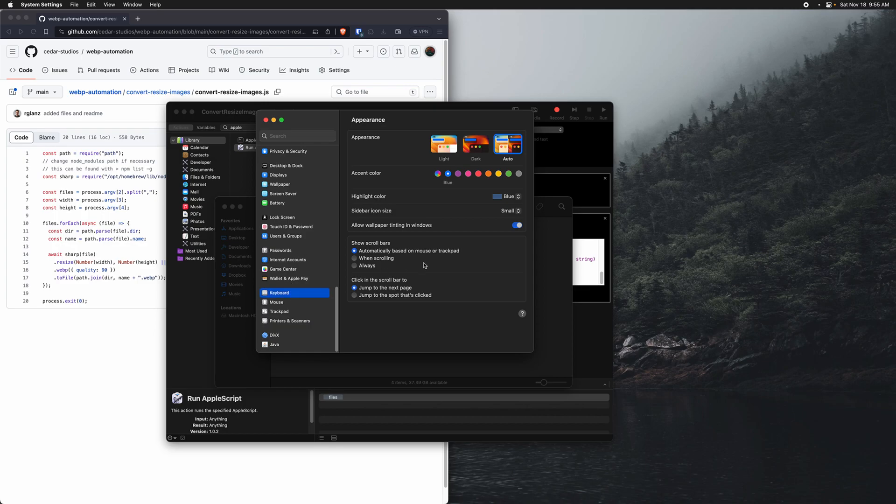
pyautogui.click(488, 261)
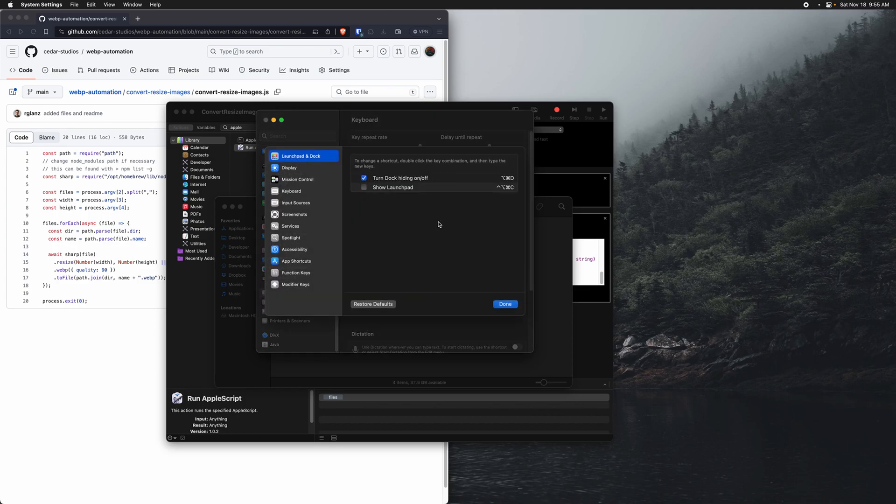
pyautogui.click(302, 227)
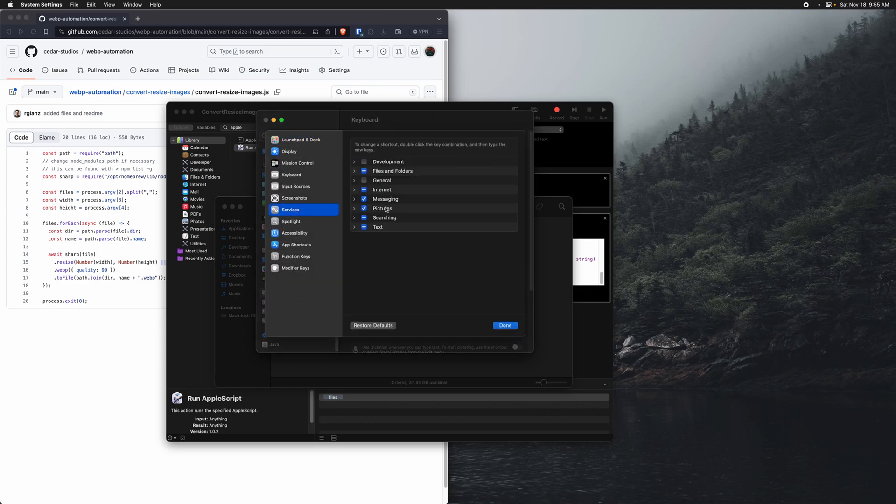
# Step: Inspect the shortcut assigned to ConvertResizeImages in the Pictures group, and close System Settings
pyautogui.click(355, 209)
pyautogui.click(401, 229)
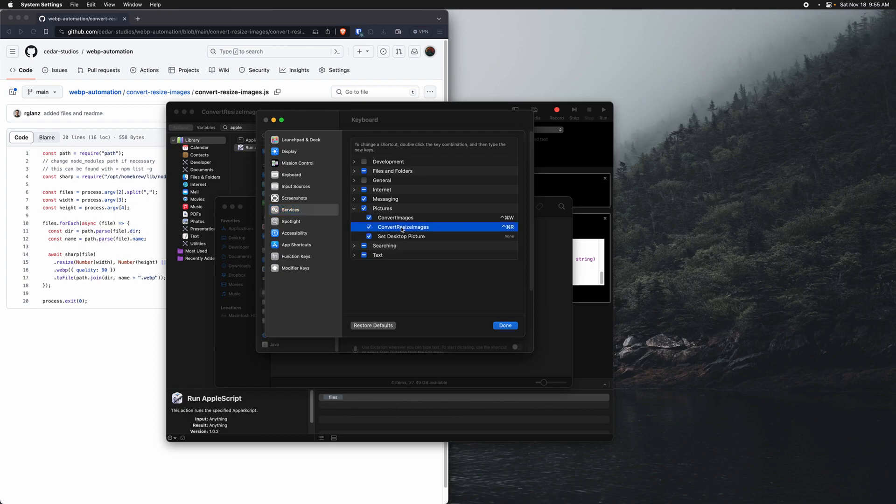
pyautogui.doubleClick(509, 227)
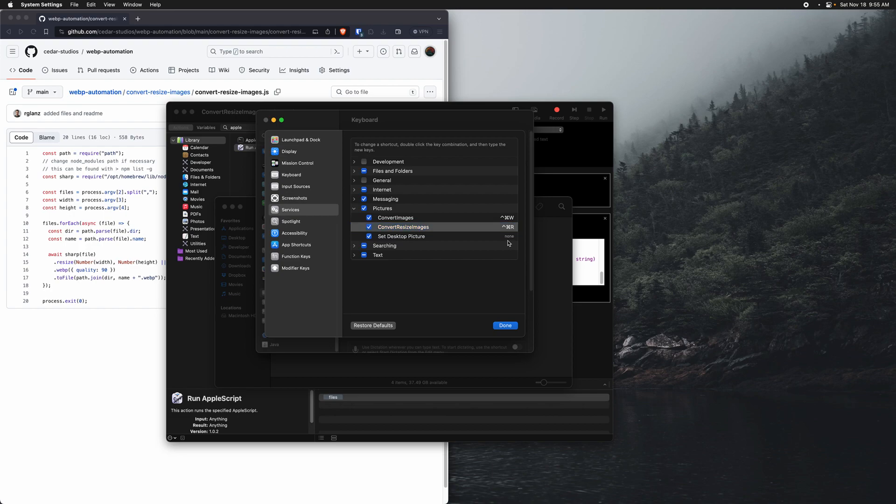
pyautogui.click(505, 325)
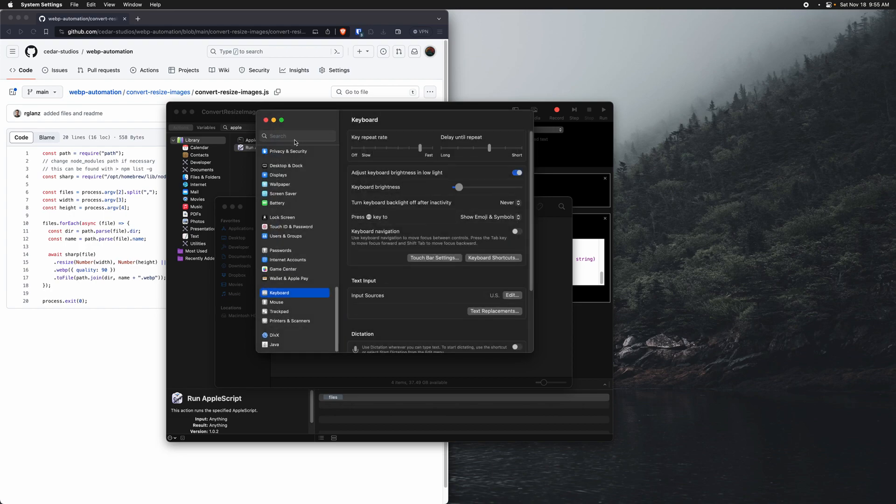
pyautogui.click(266, 121)
# Step: Move lens.webp and sunset.webp to the Trash, and rerun ConvertResizeImages on both JPG images using its assigned shortcut, entering a width
pyautogui.moveTo(446, 268); pyautogui.dragTo(379, 229)
pyautogui.press('super+BackSpace')
pyautogui.moveTo(360, 277); pyautogui.dragTo(282, 238)
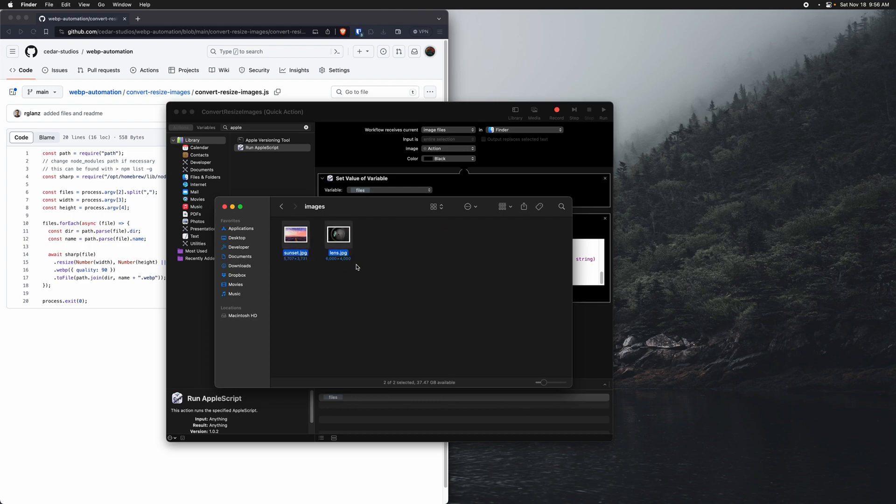
pyautogui.press('ctrl+super+c')
pyautogui.write('200')
pyautogui.press('Return')
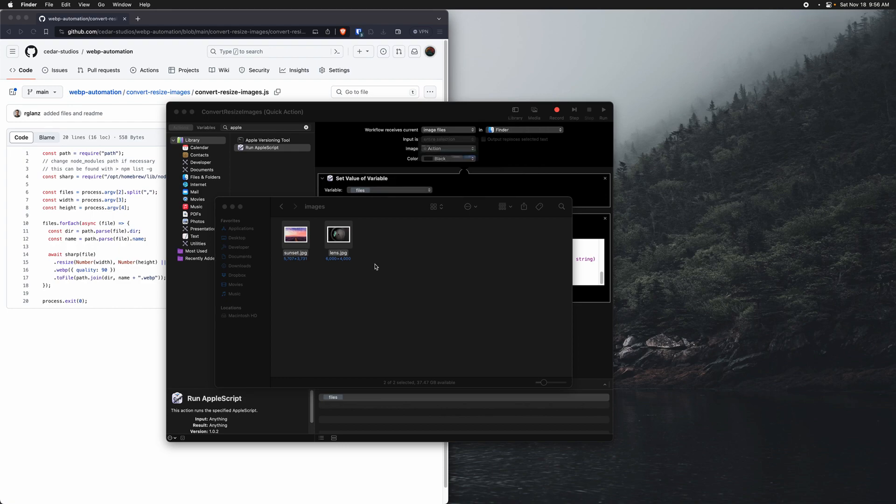